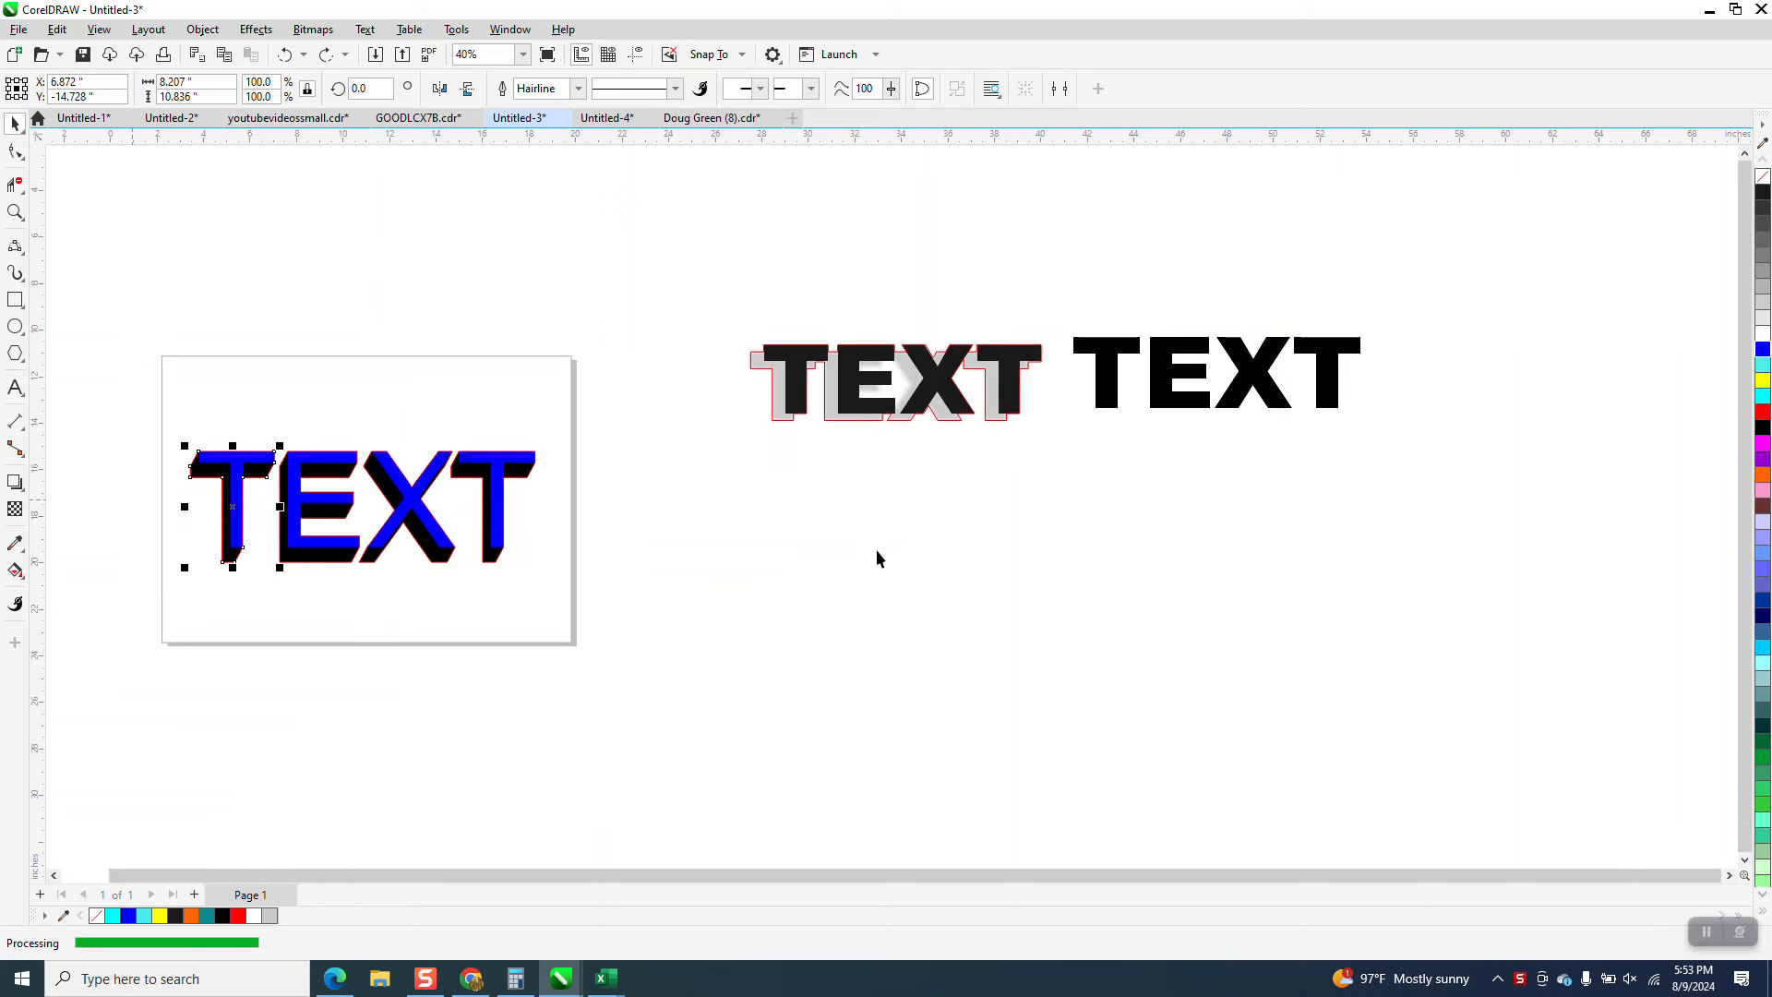
Step: Reposition the separate black TEXT and give it a drop shadow offset about -1.232 and -0.885 inches, down and to the left
{"action": "left_click", "coordinate": [1198, 387]}
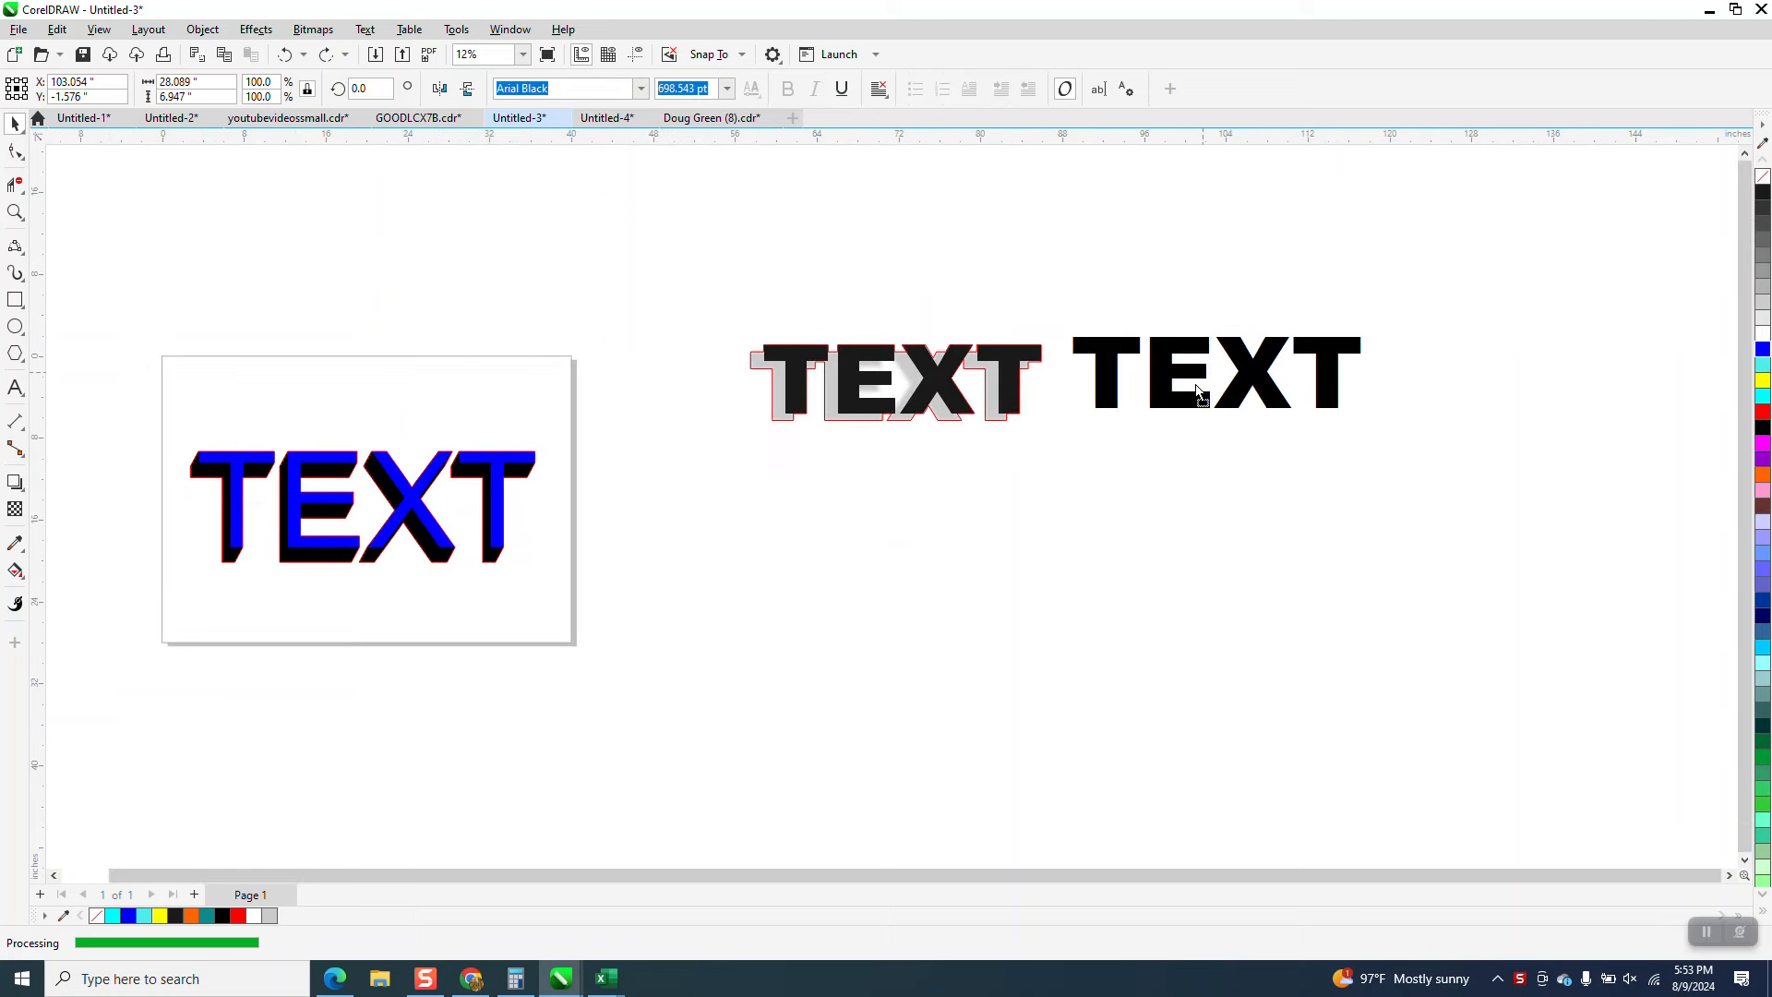
{"action": "left_click_drag", "start_coordinate": [1203, 372], "coordinate": [1196, 384]}
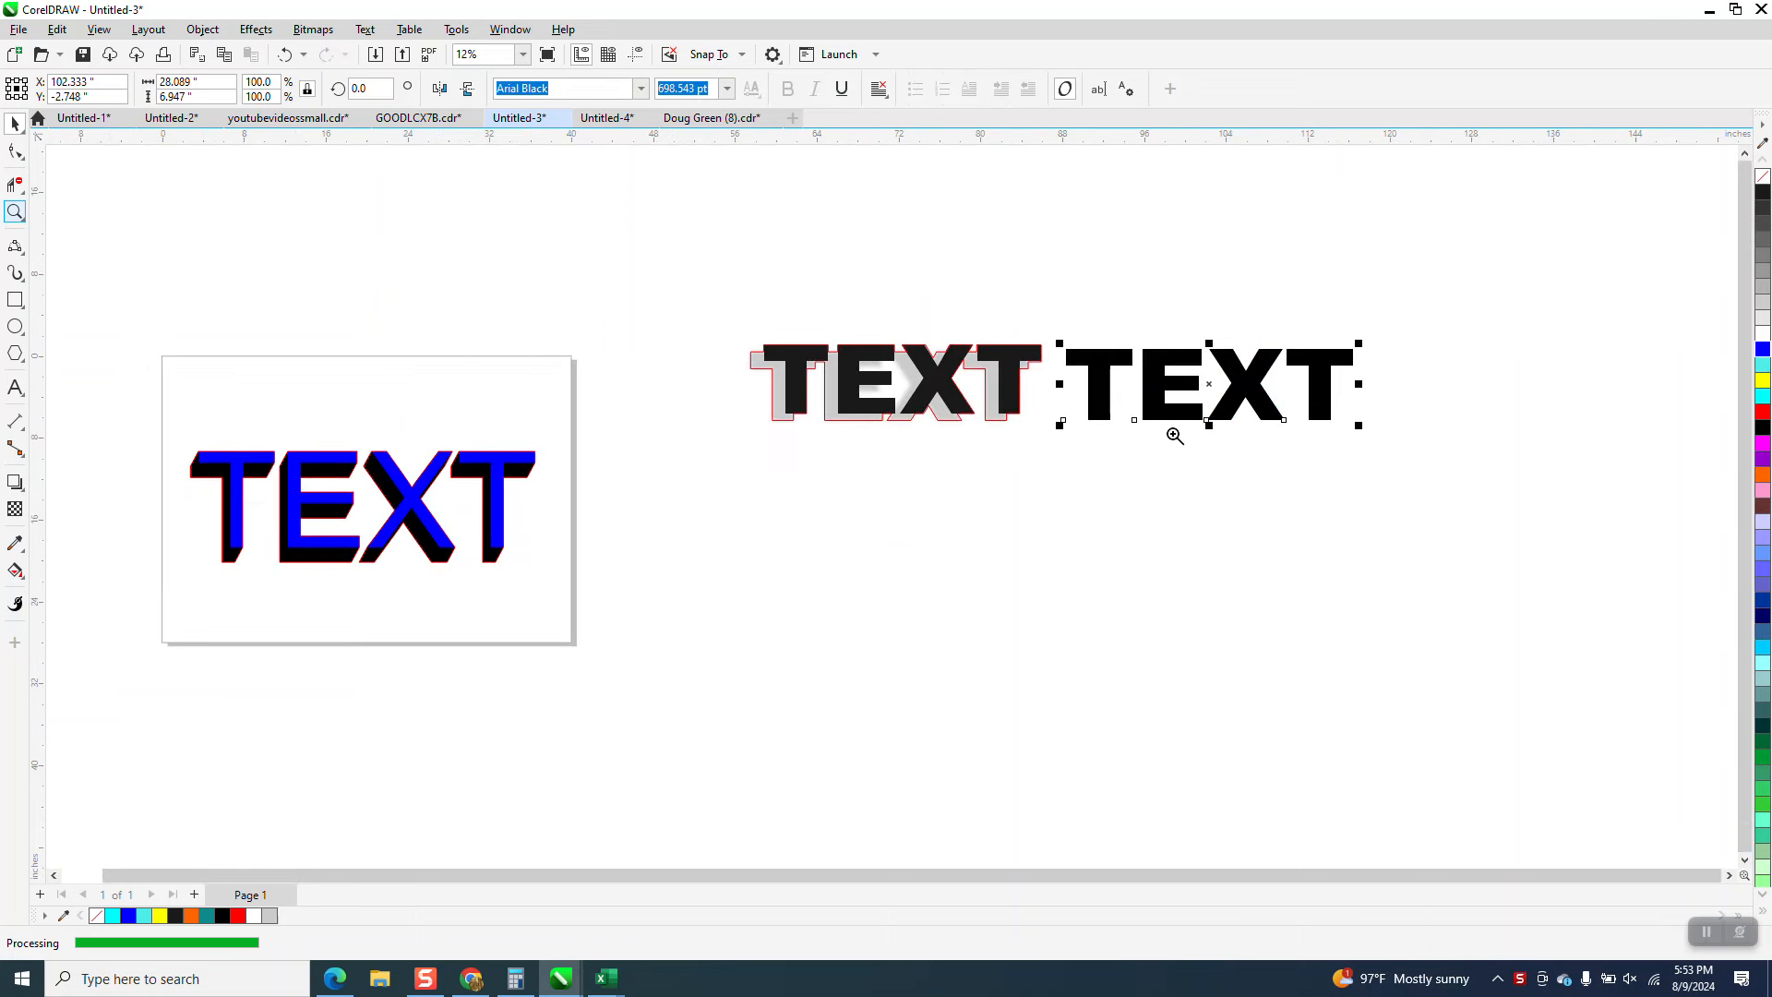
{"action": "left_click_drag", "start_coordinate": [1054, 327], "coordinate": [1417, 497]}
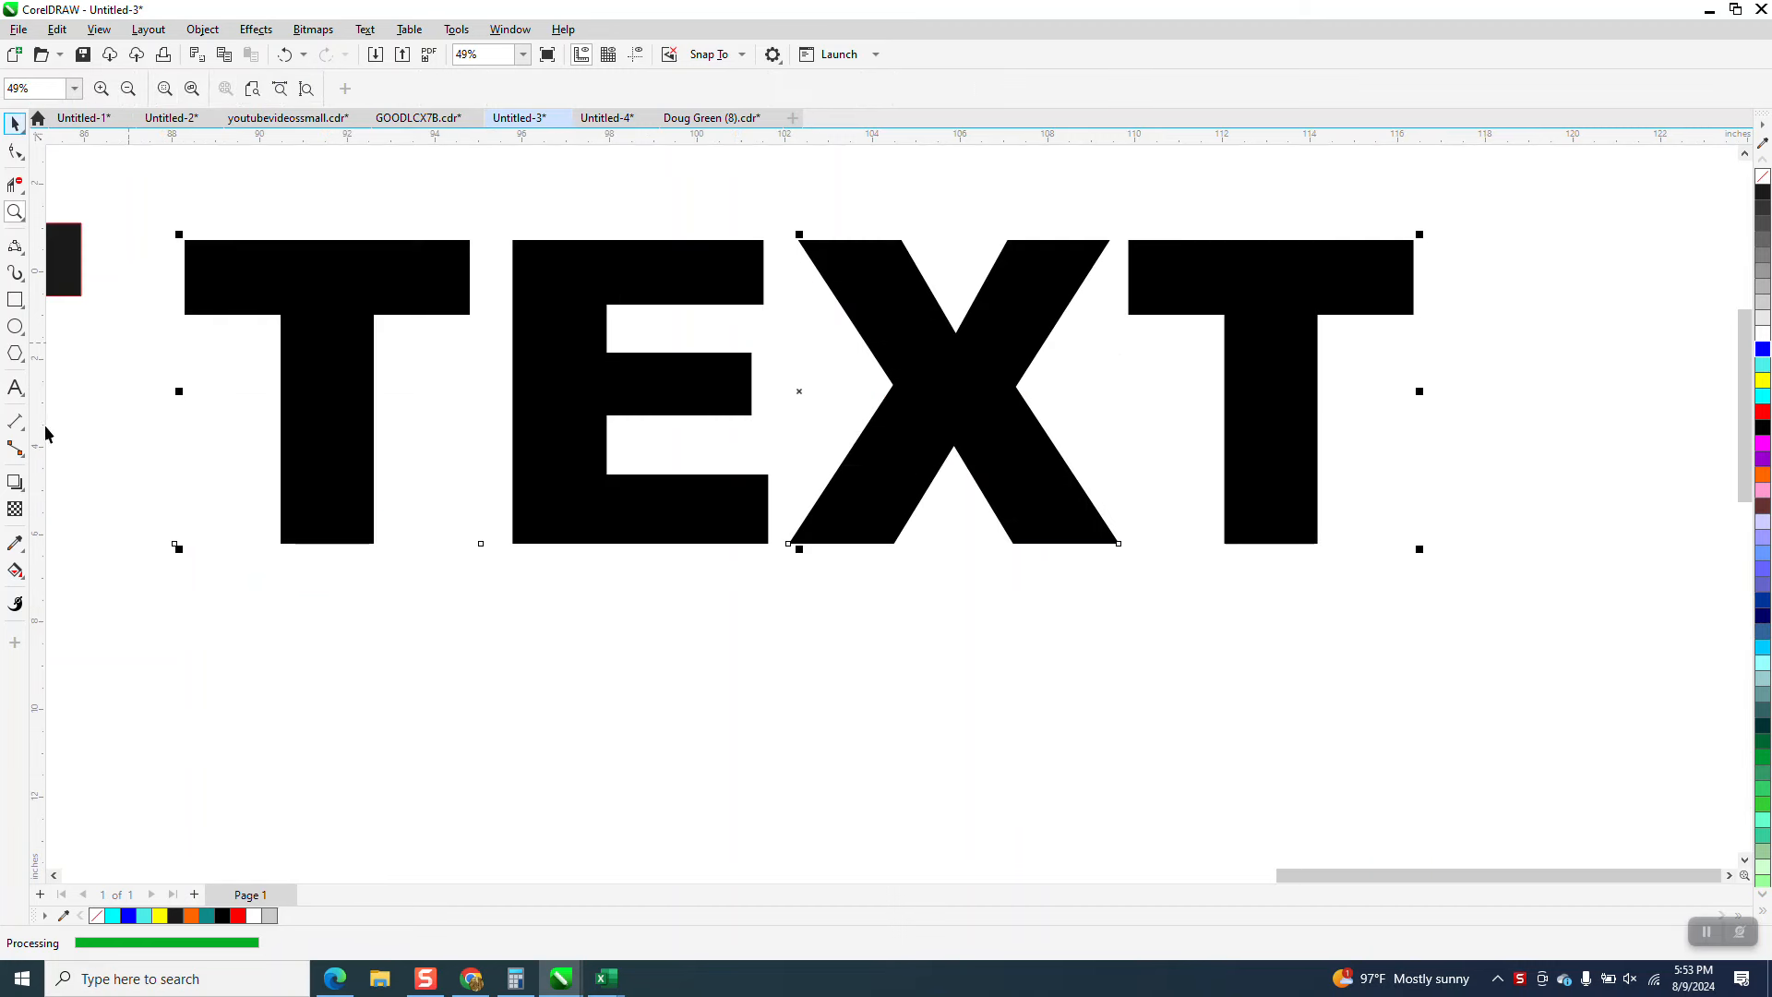
{"action": "left_click", "coordinate": [24, 497]}
{"action": "left_click", "coordinate": [100, 484]}
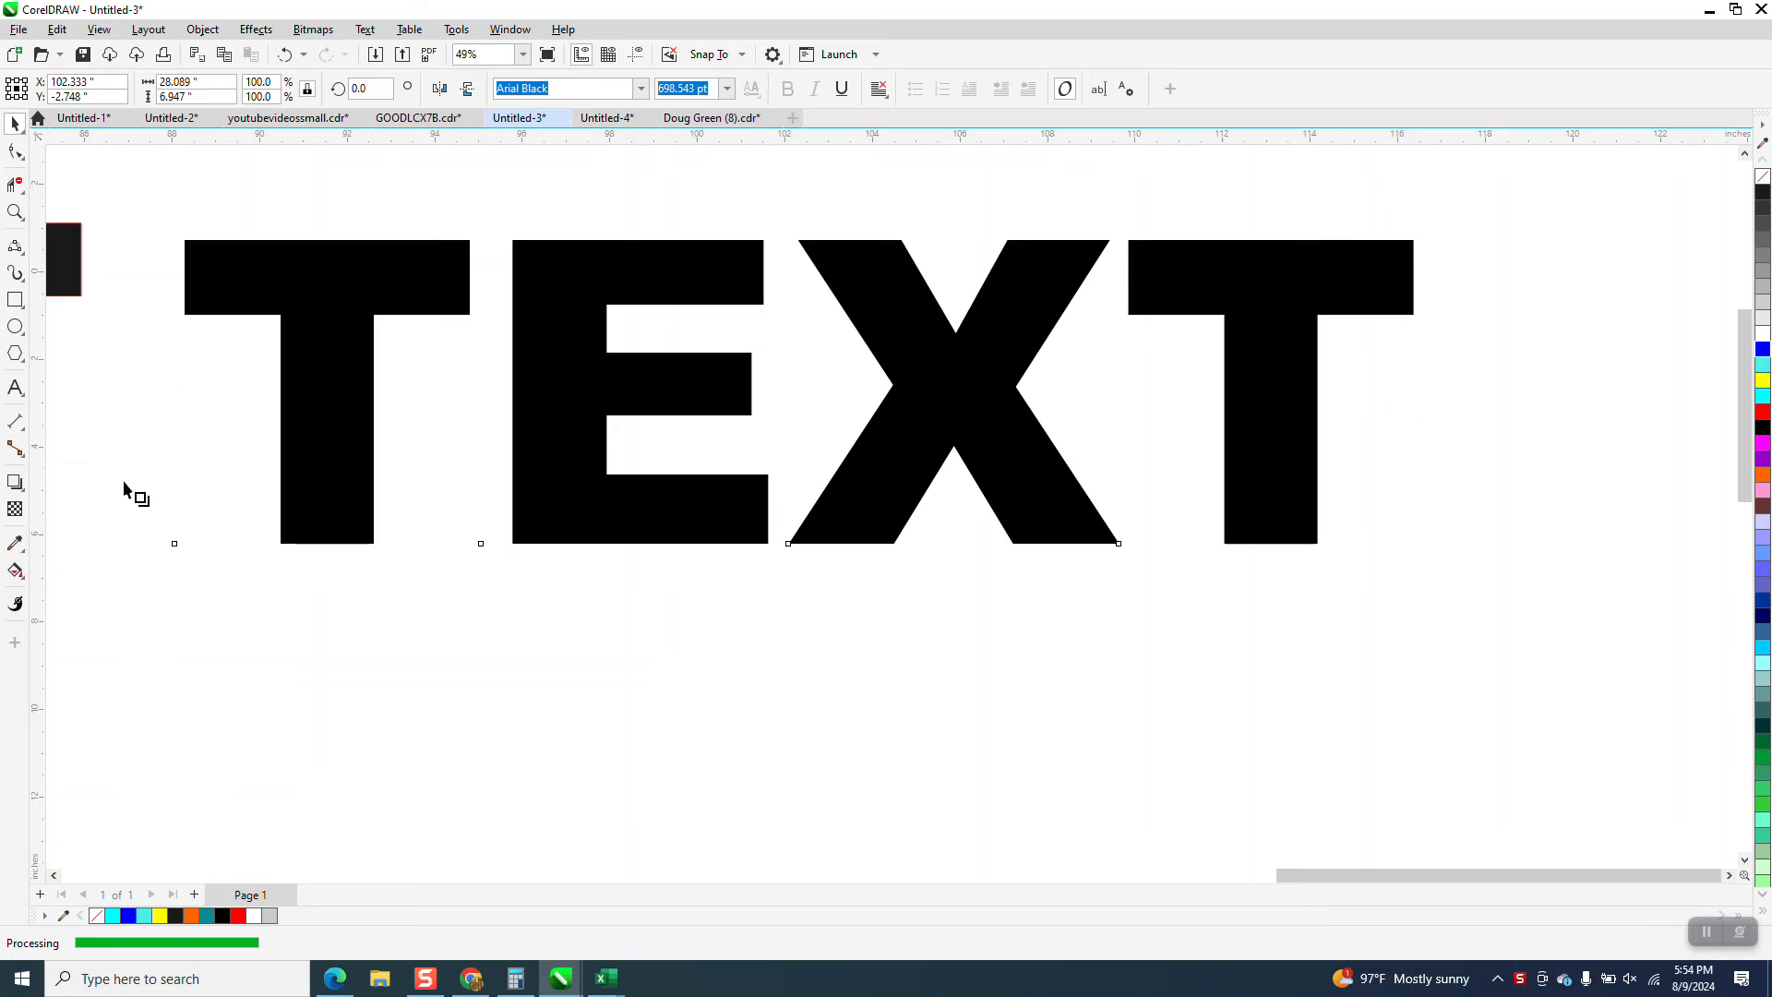
{"action": "left_click_drag", "start_coordinate": [600, 435], "coordinate": [534, 582]}
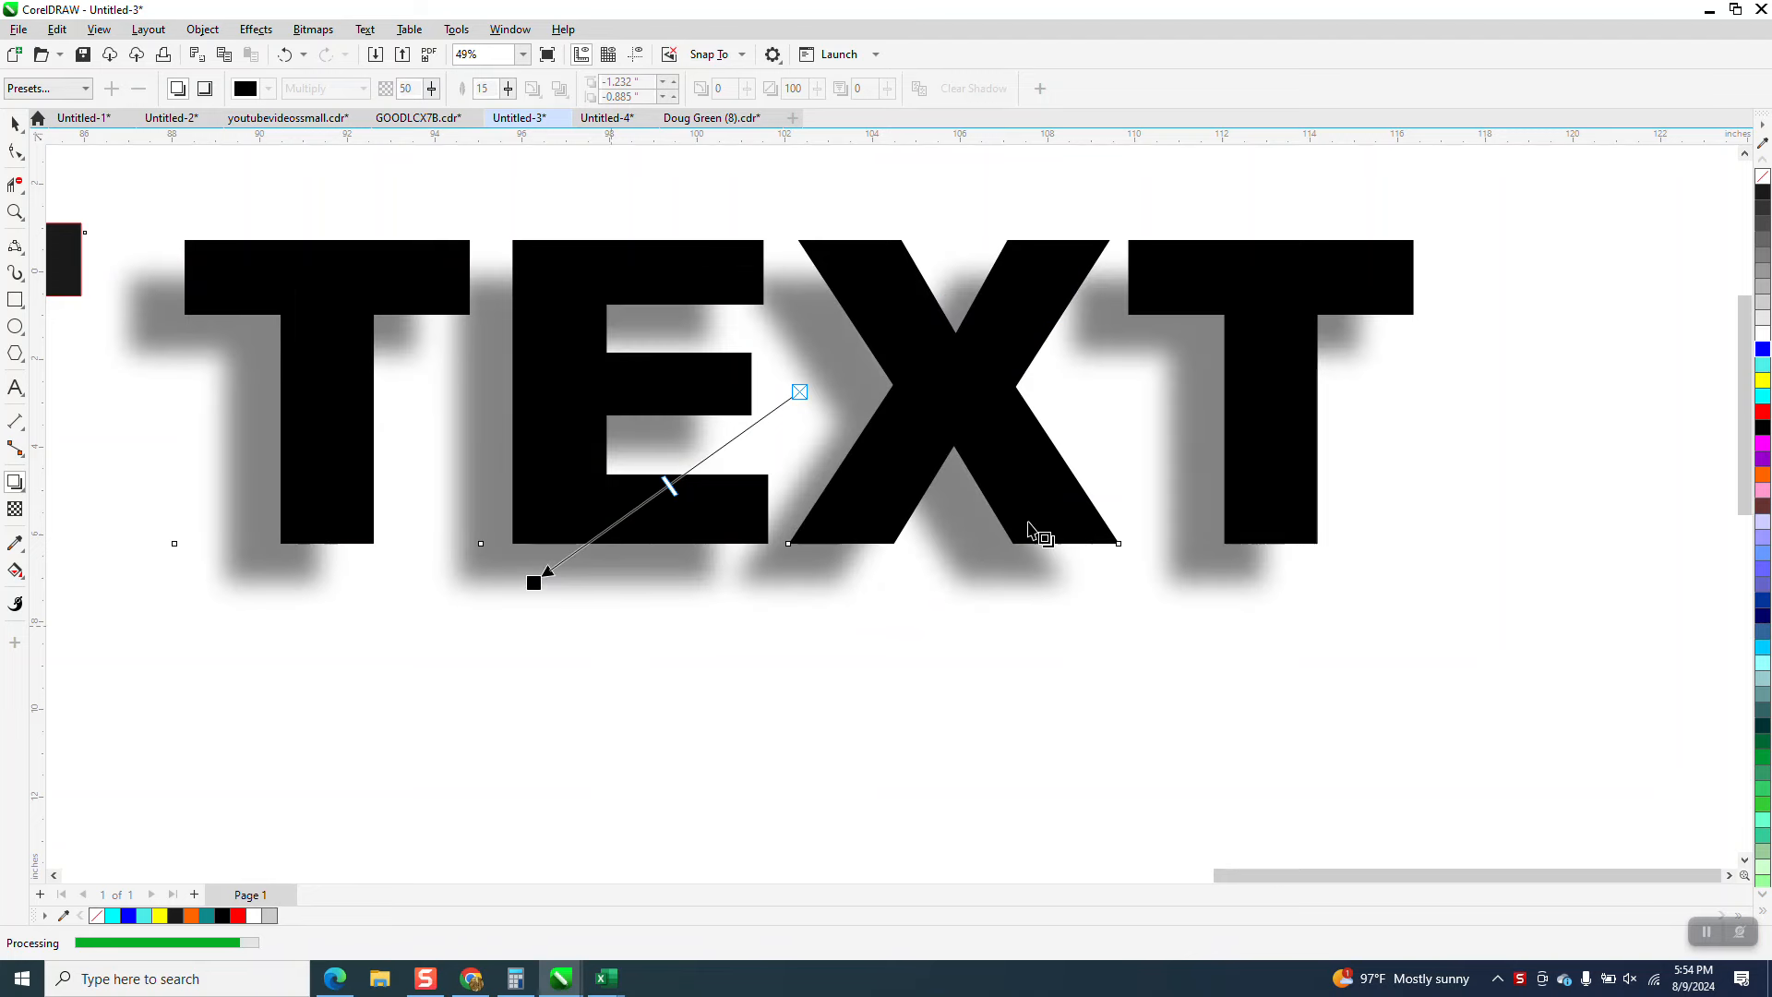
{"action": "scroll", "coordinate": [1027, 526], "scroll_direction": "down", "scroll_amount": 1}
Step: Inspect the shadowed text in Wireframe view and return to Enhanced view
{"action": "left_click", "coordinate": [15, 125]}
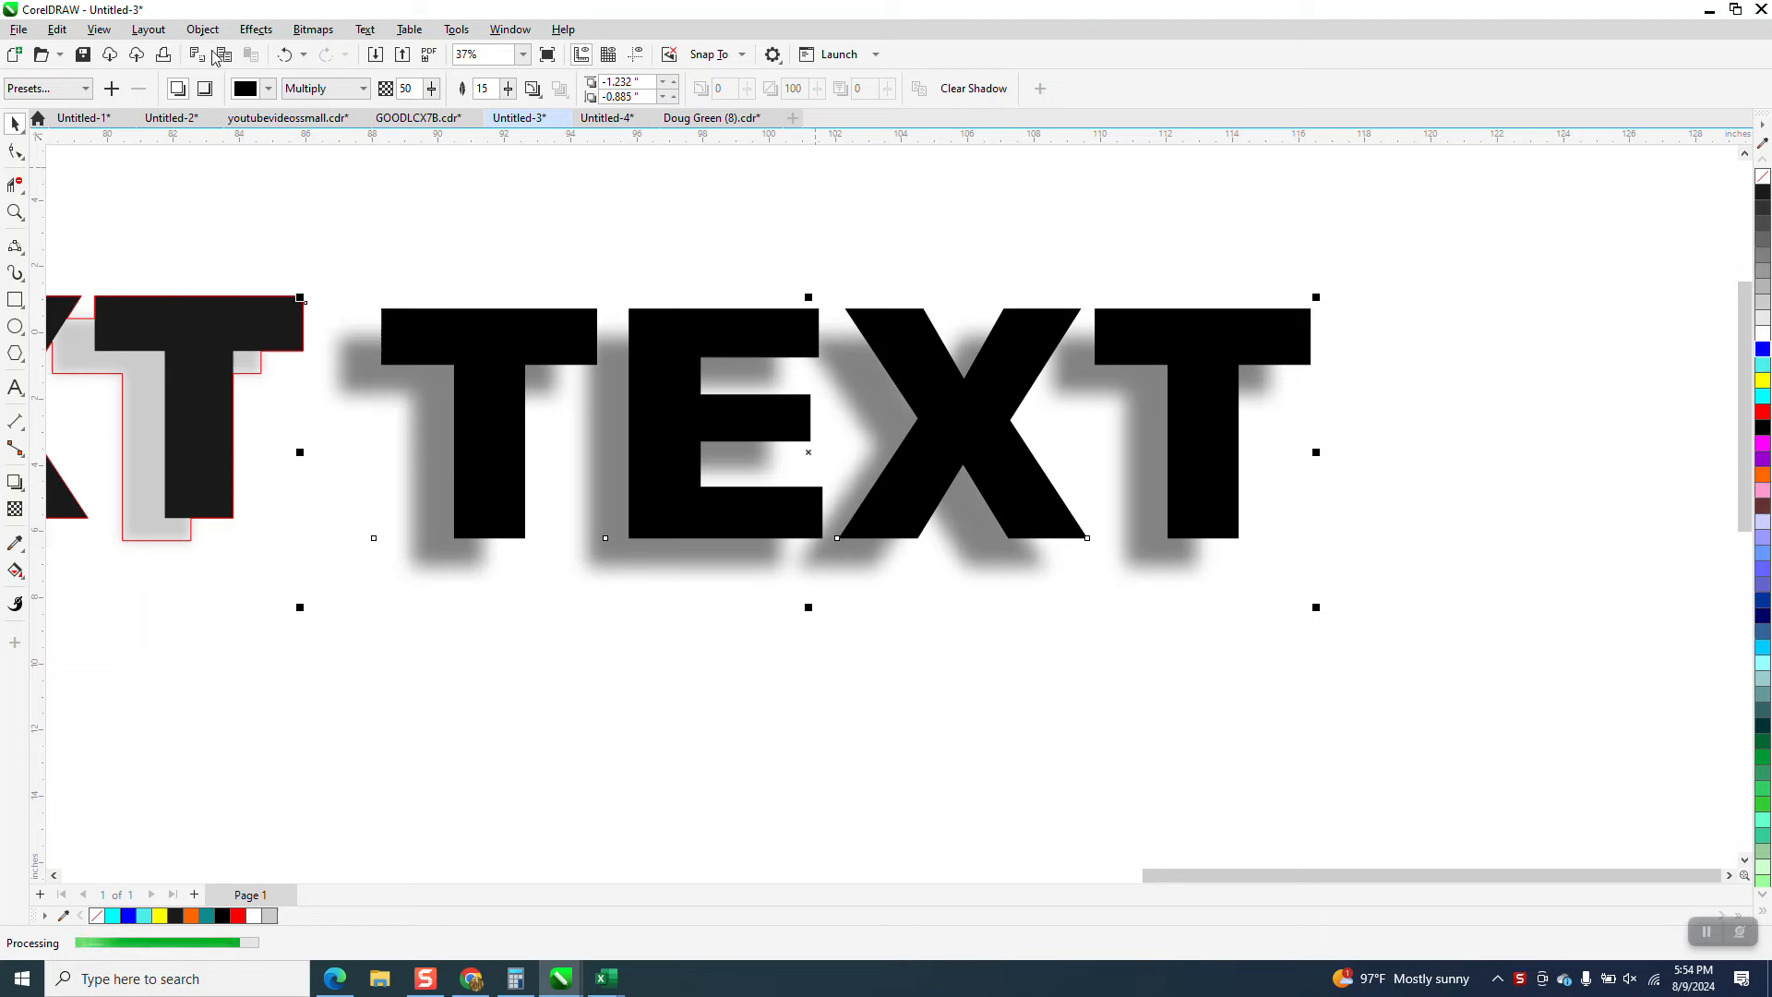
{"action": "left_click", "coordinate": [99, 31]}
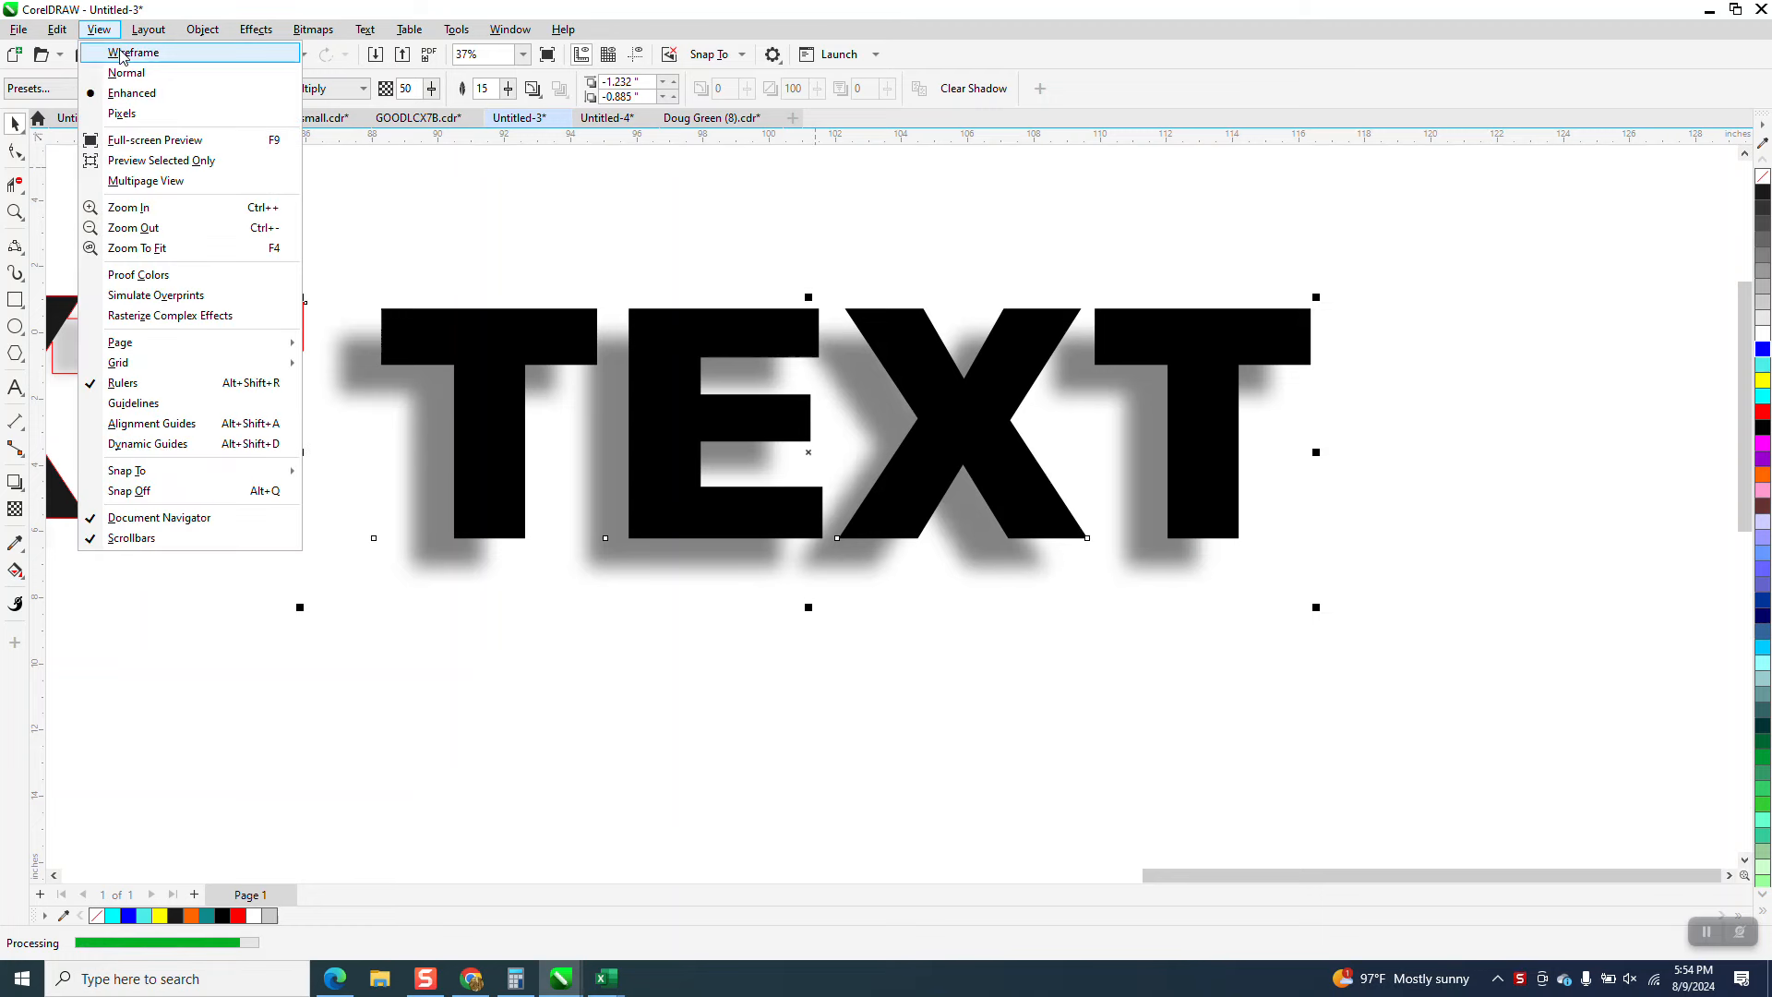
{"action": "left_click", "coordinate": [124, 53]}
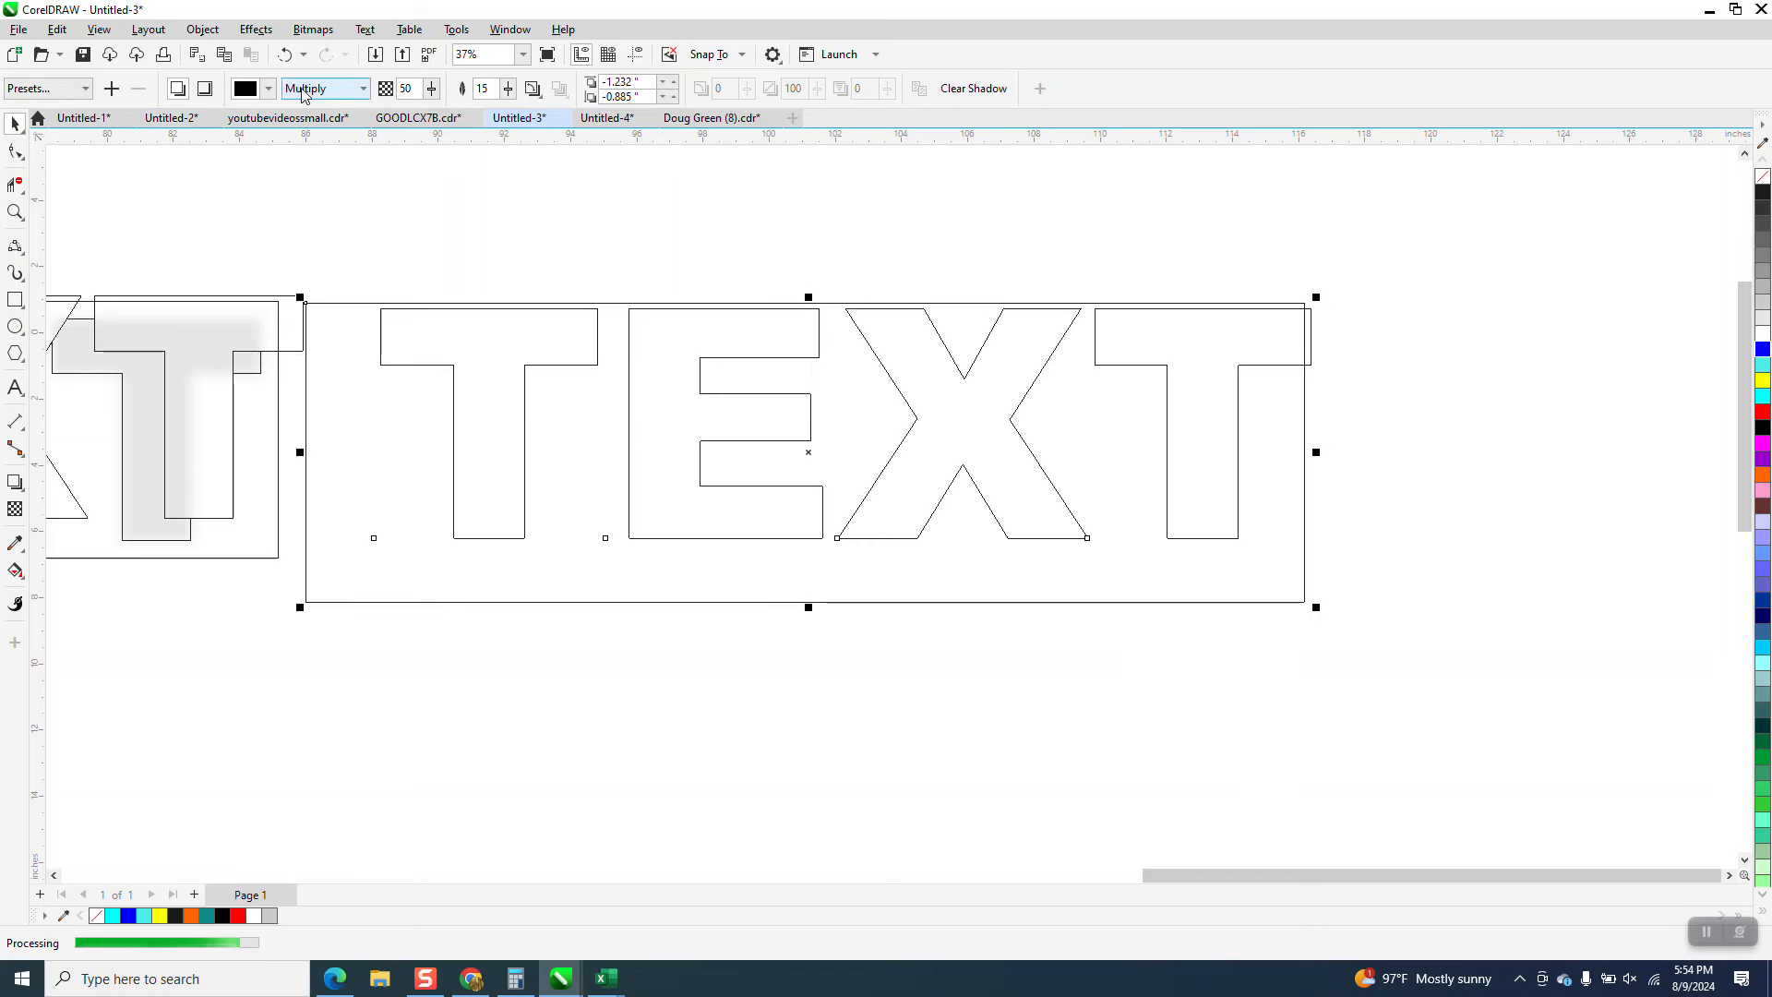
{"action": "left_click", "coordinate": [282, 55]}
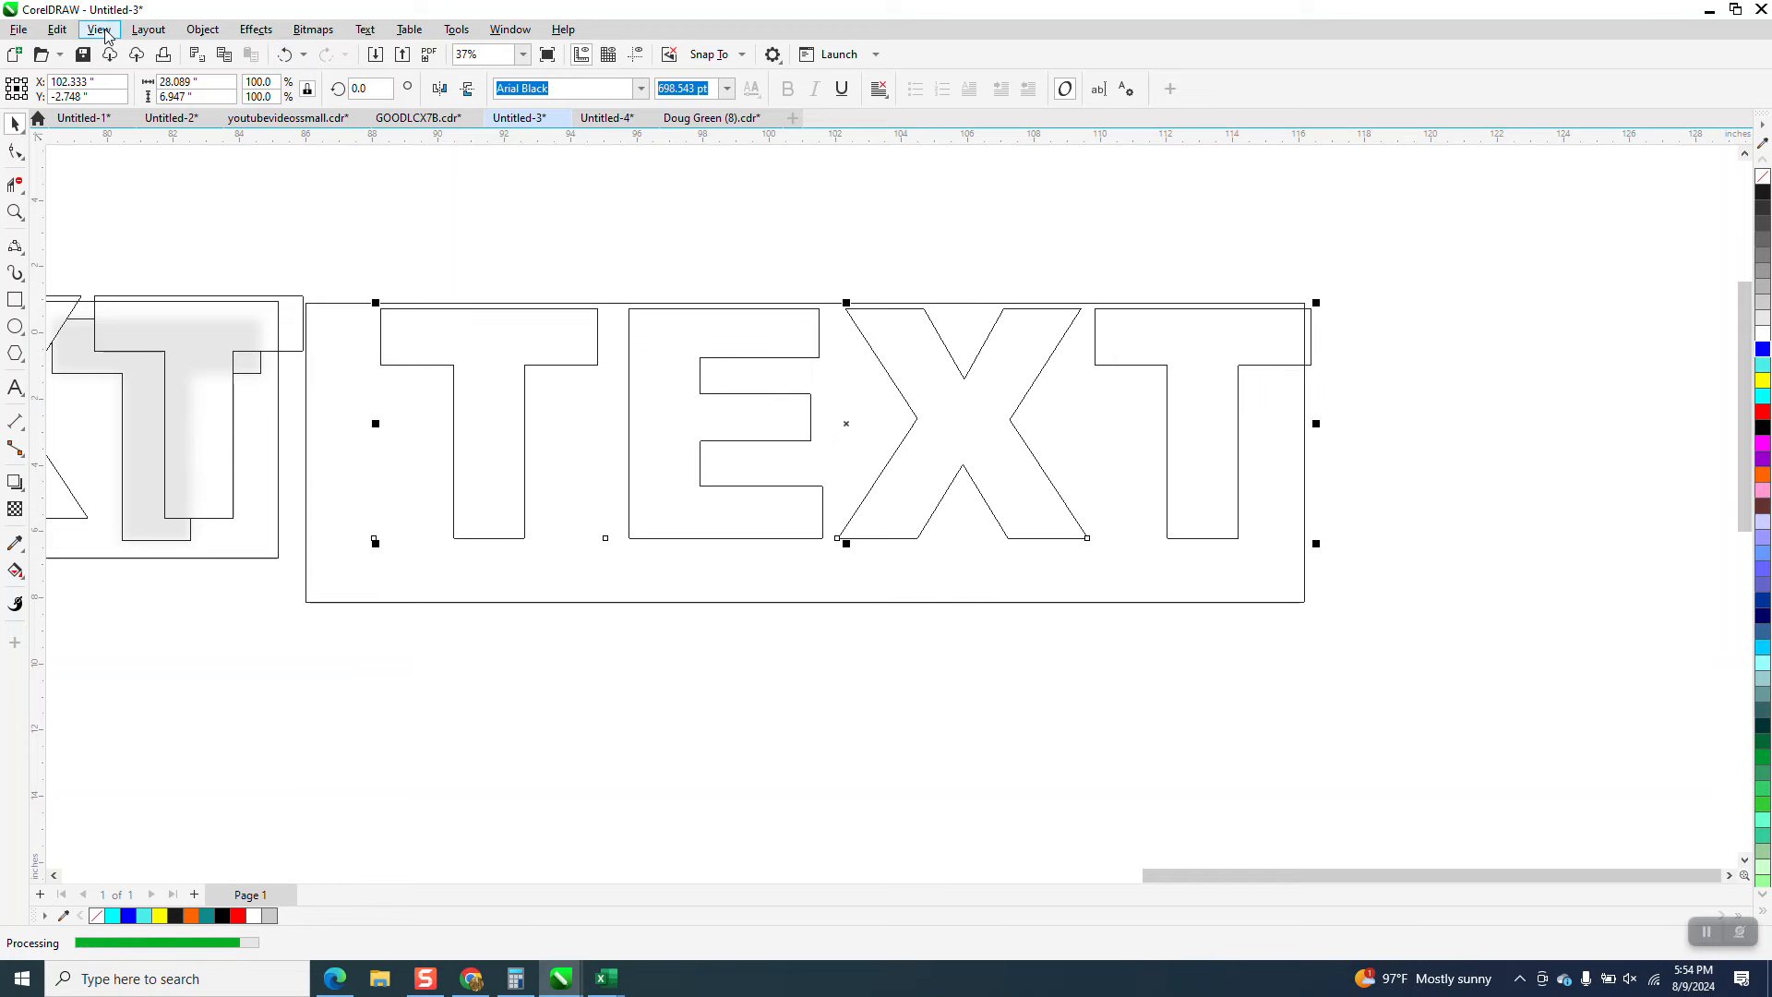
{"action": "left_click", "coordinate": [101, 30]}
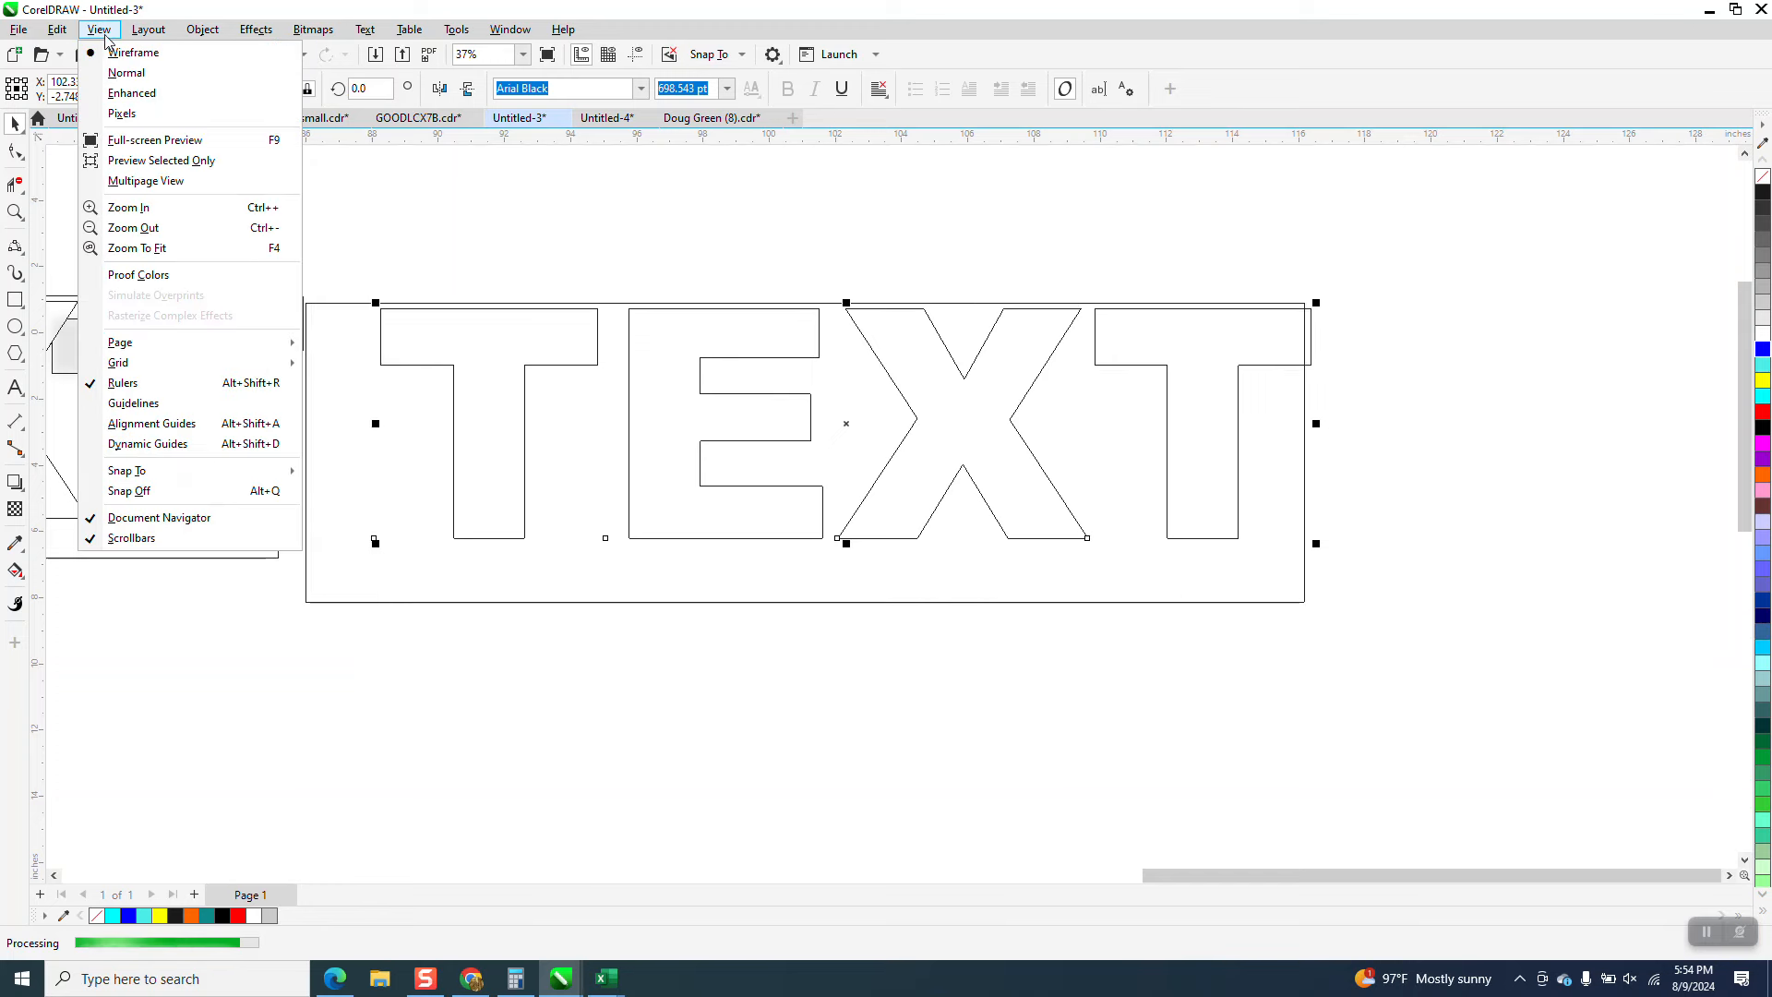
{"action": "left_click", "coordinate": [127, 92]}
Step: Draw a rectangle about 31.23 by 12.77 inches around the shadowed text and try to Smart Fill the area around the letters
{"action": "key", "text": "F6"}
{"action": "left_click_drag", "start_coordinate": [328, 220], "coordinate": [1360, 640]}
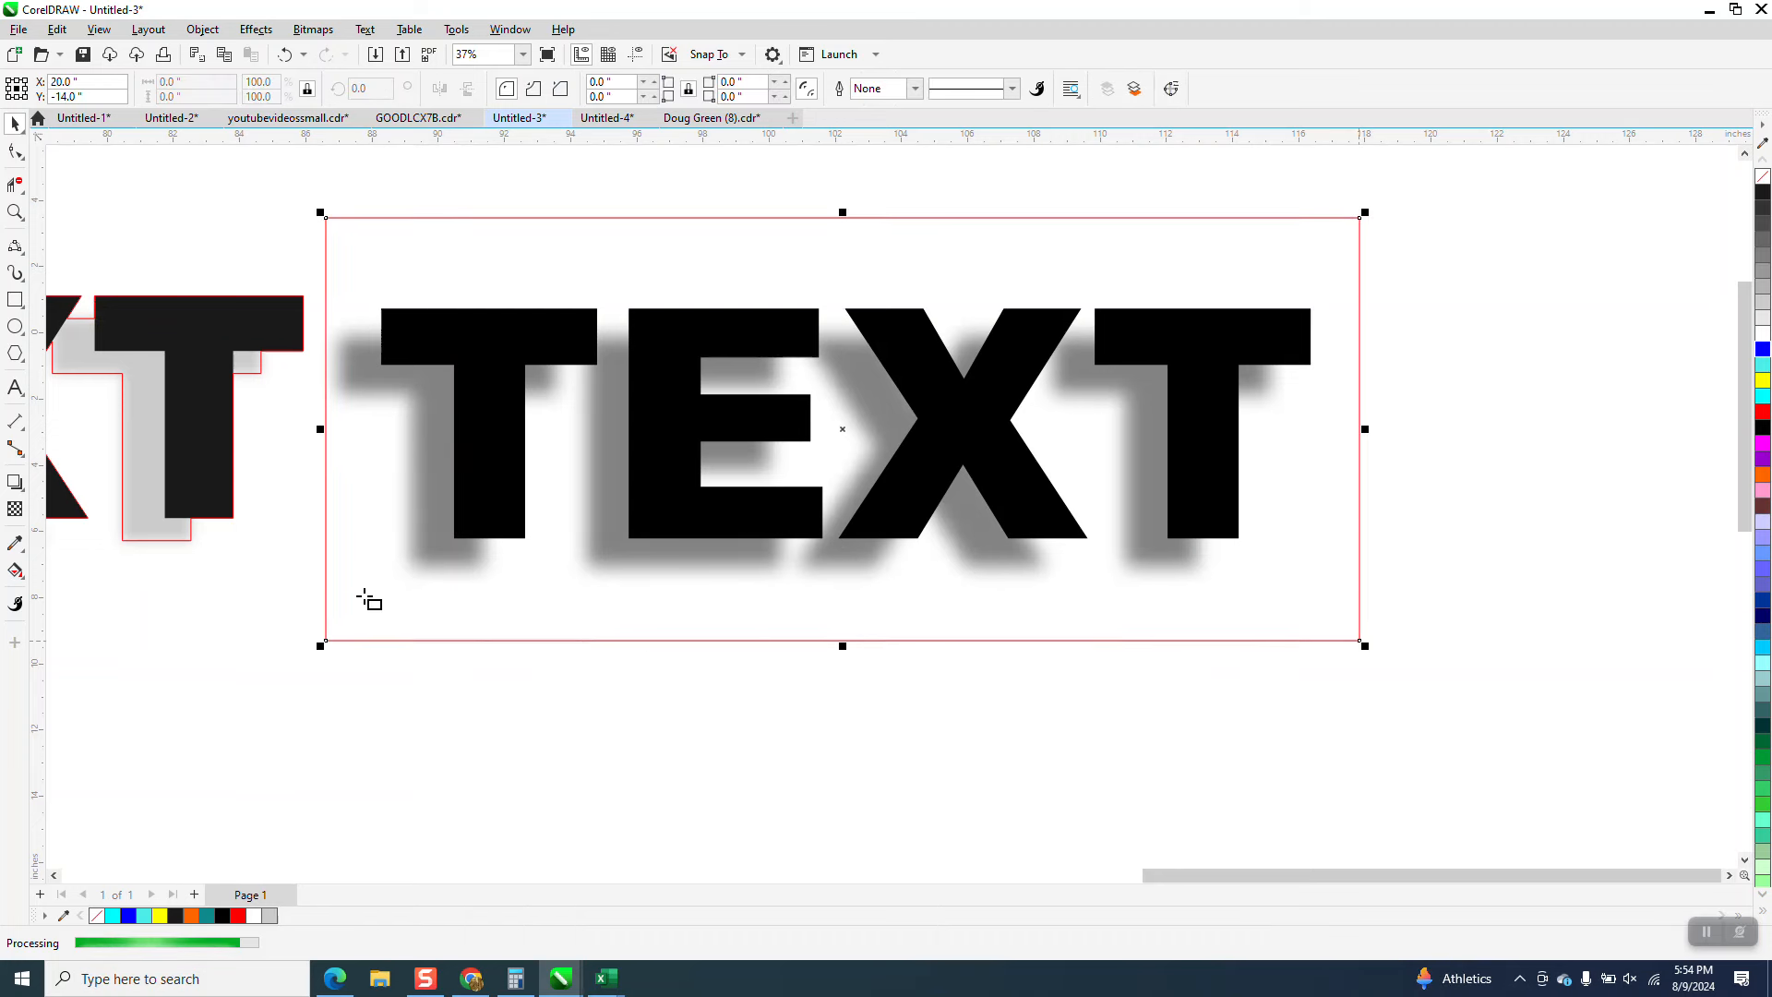
{"action": "left_click", "coordinate": [20, 574]}
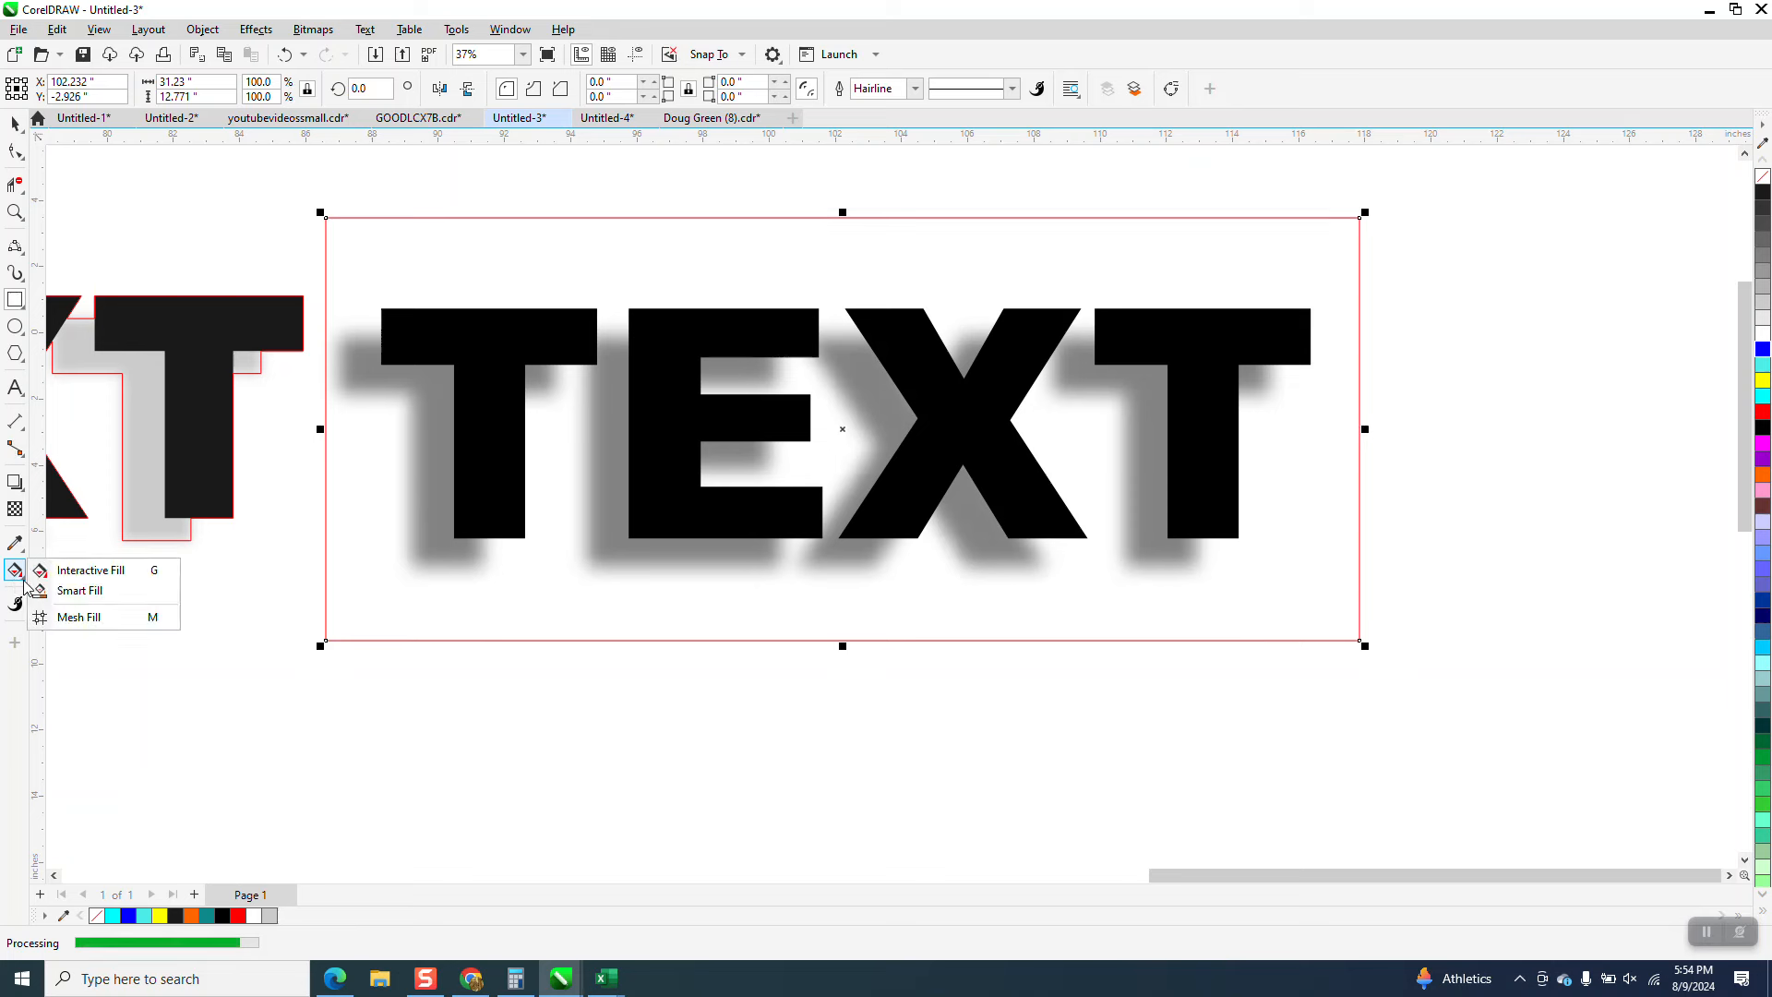
{"action": "left_click", "coordinate": [96, 593]}
{"action": "left_click", "coordinate": [502, 606]}
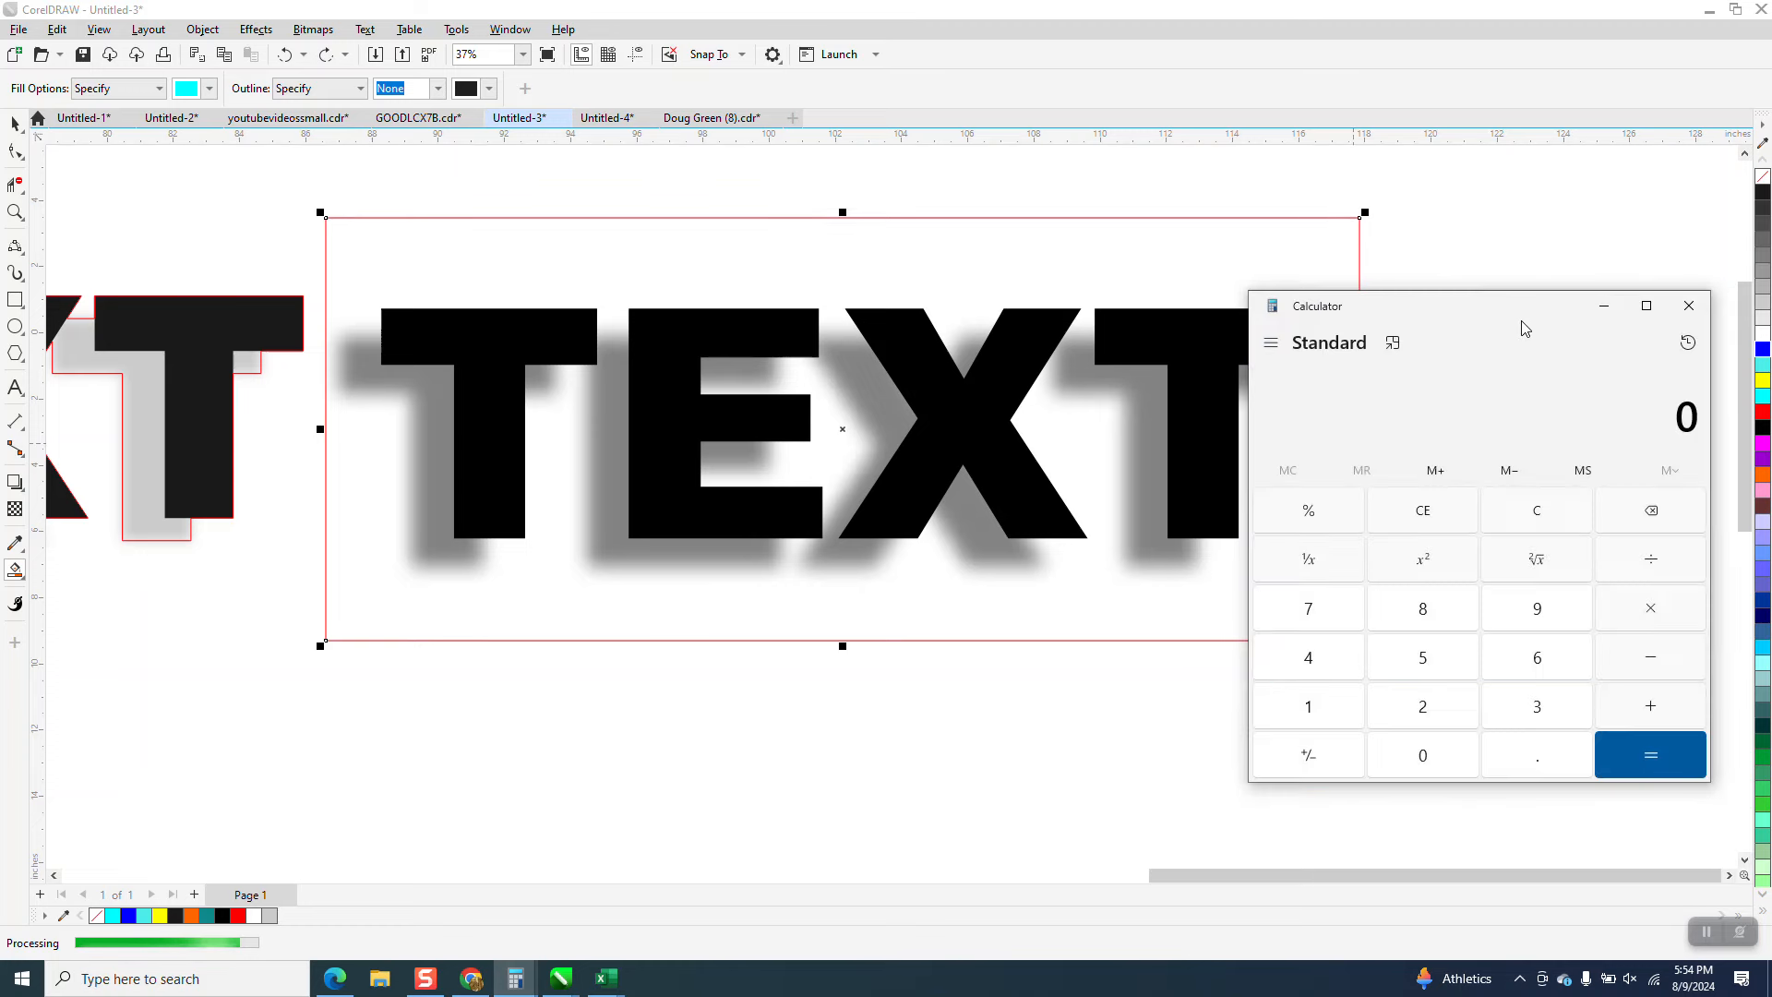
{"action": "left_click", "coordinate": [1689, 306]}
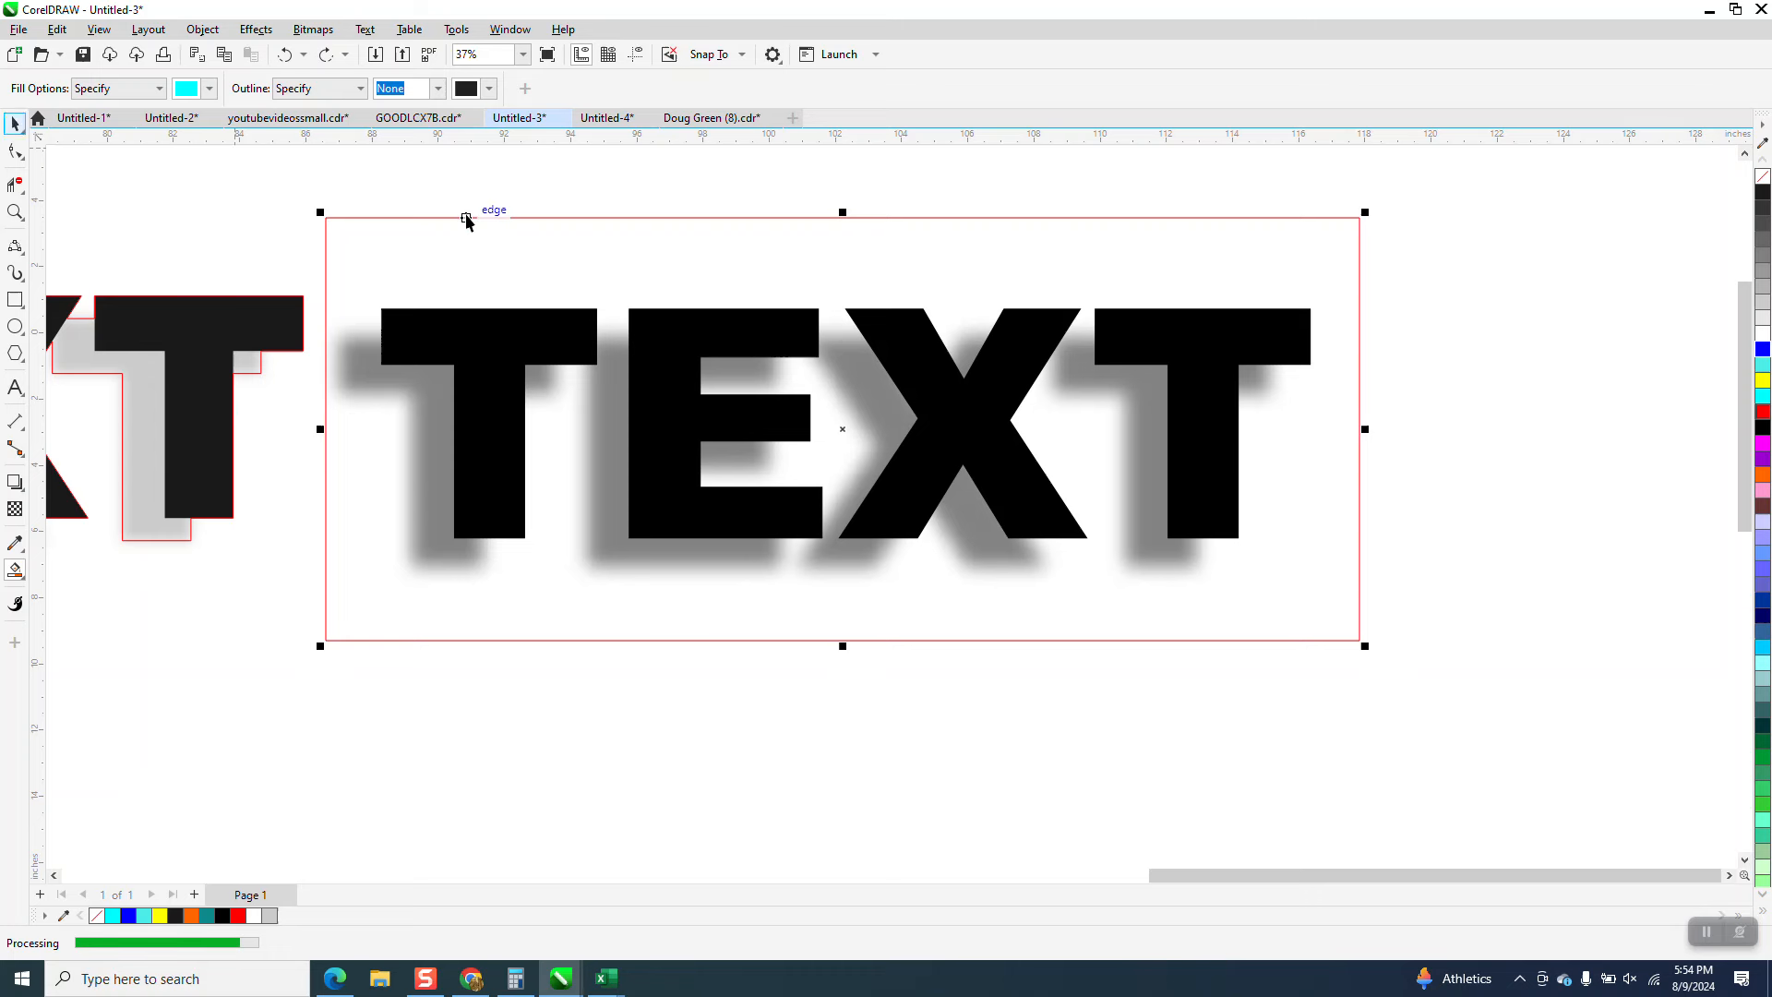
{"action": "key", "text": "Escape"}
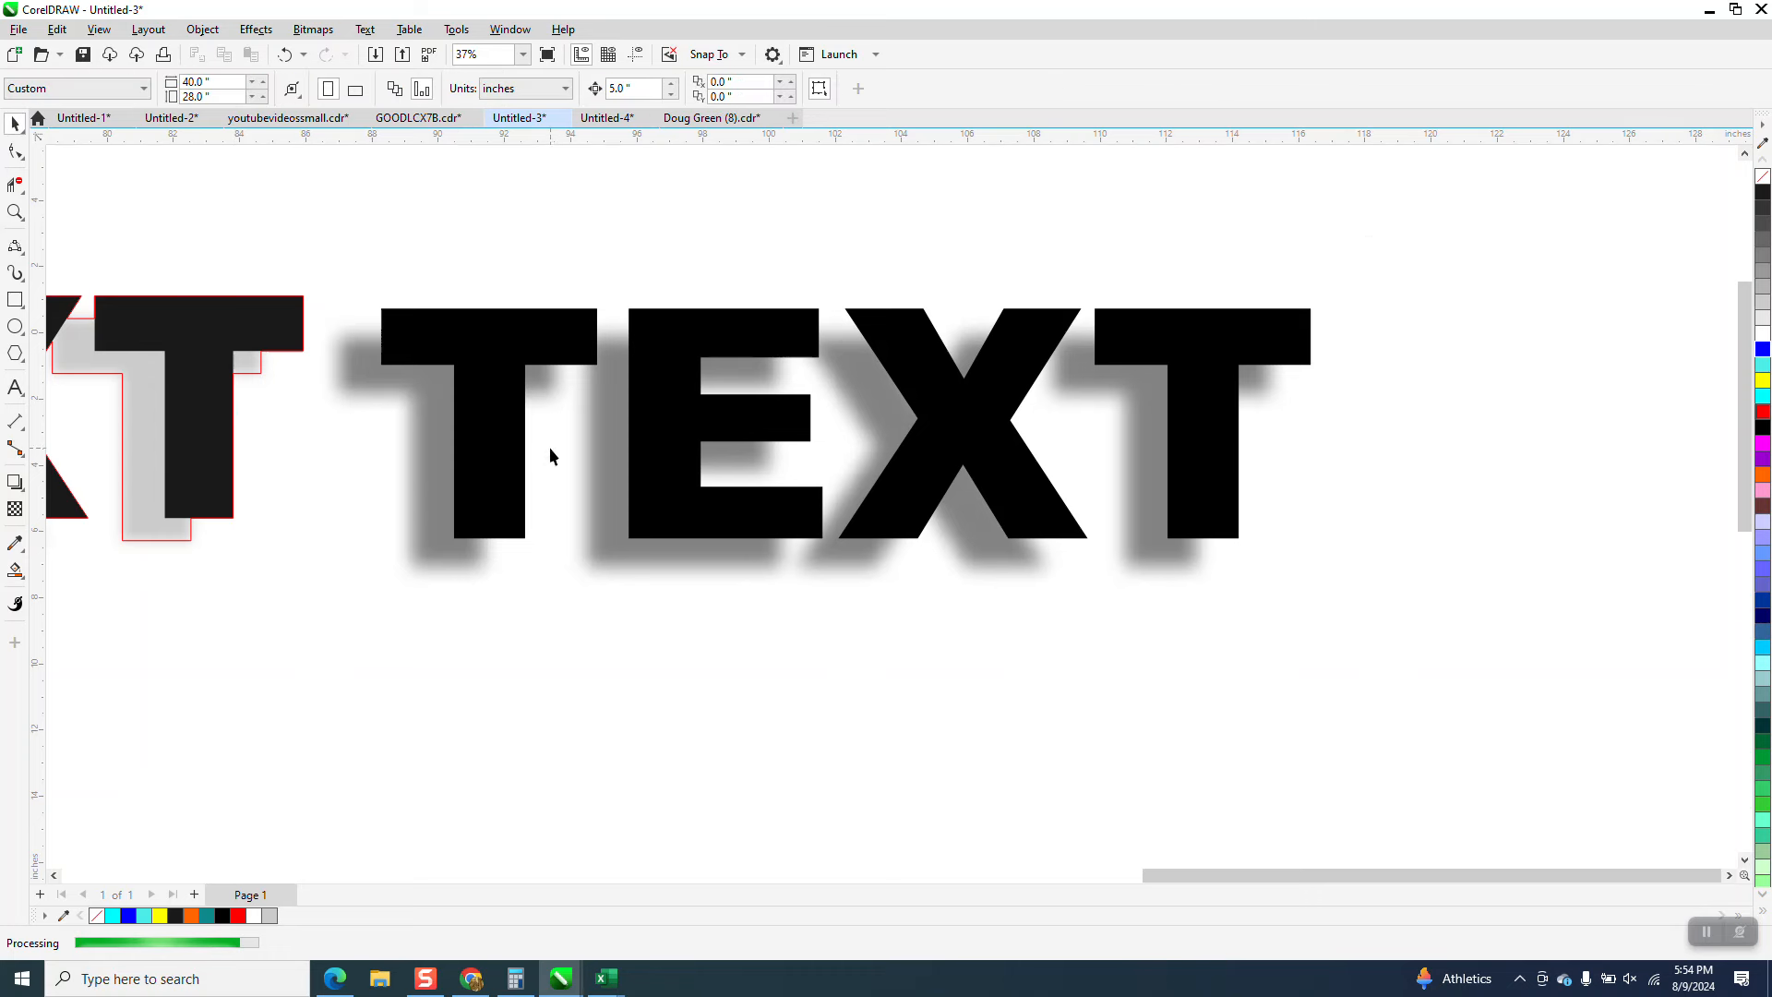
Step: Undo the drop shadow and the last repositioning of the black text
{"action": "left_click", "coordinate": [285, 55]}
{"action": "left_click", "coordinate": [285, 55]}
{"action": "left_click", "coordinate": [285, 55]}
{"action": "left_click", "coordinate": [285, 56]}
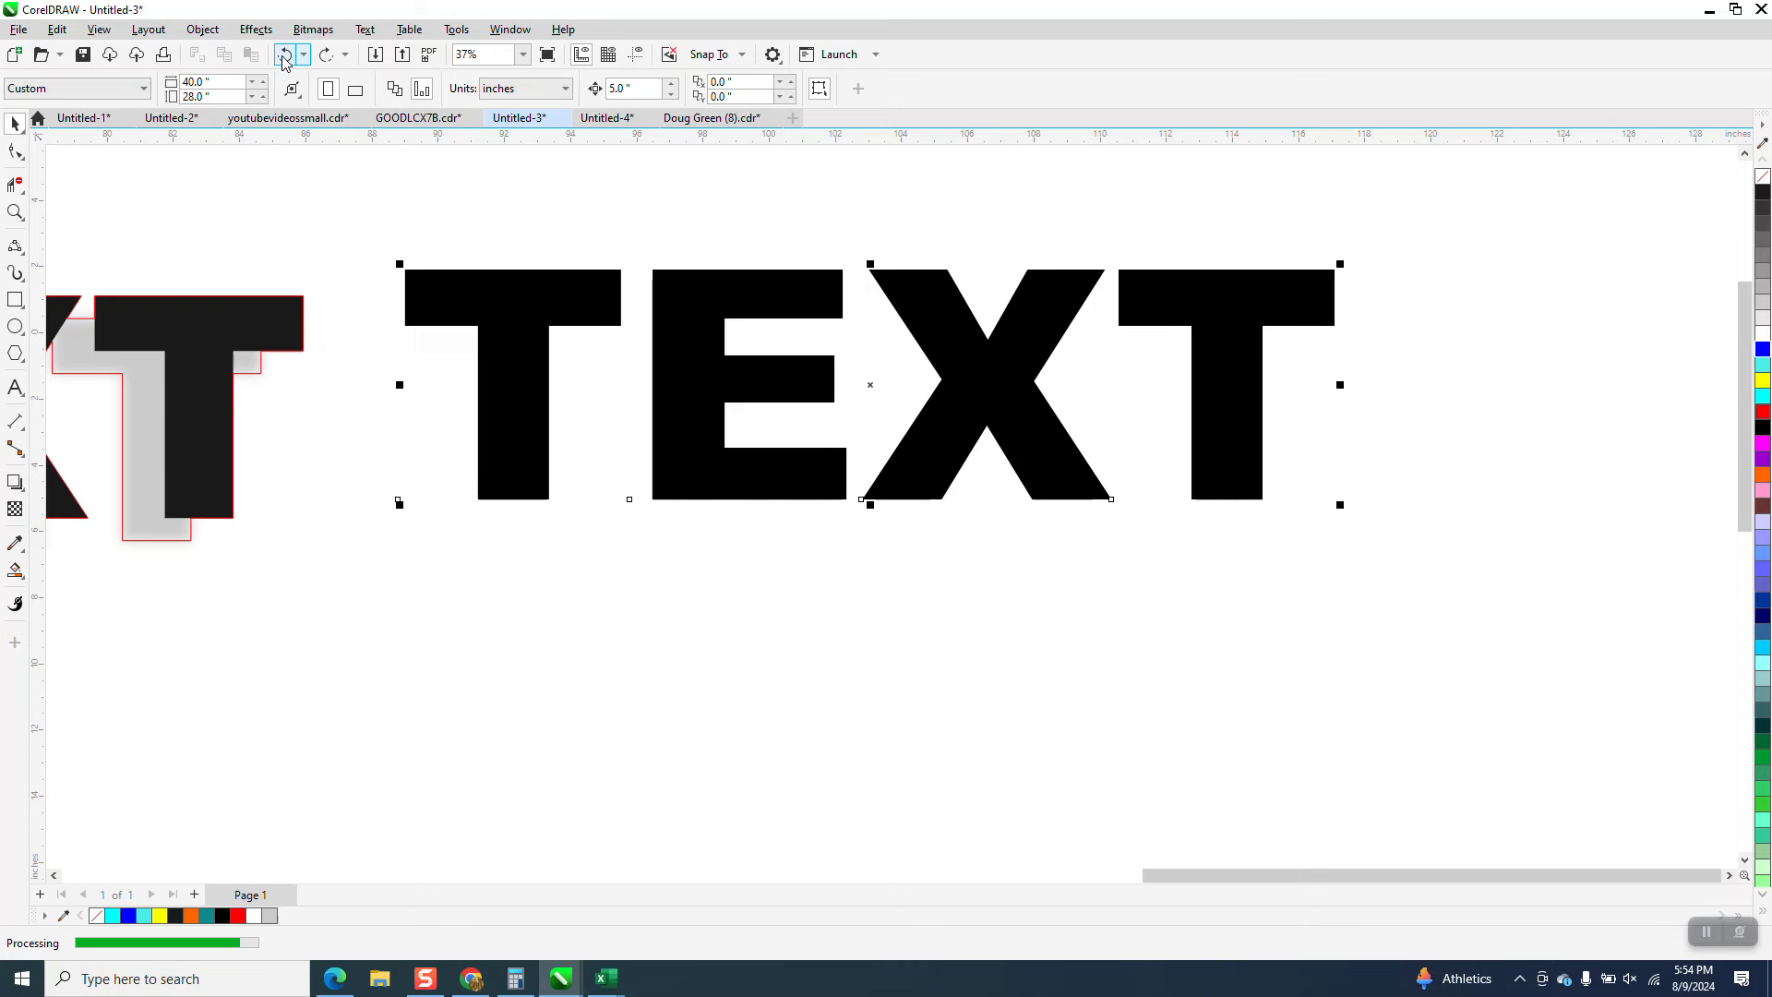
Step: Reposition the black TEXT and place a light grey duplicate about 1.2 inches to its left and 1.3 inches lower
{"action": "left_click_drag", "start_coordinate": [980, 353], "coordinate": [1052, 410]}
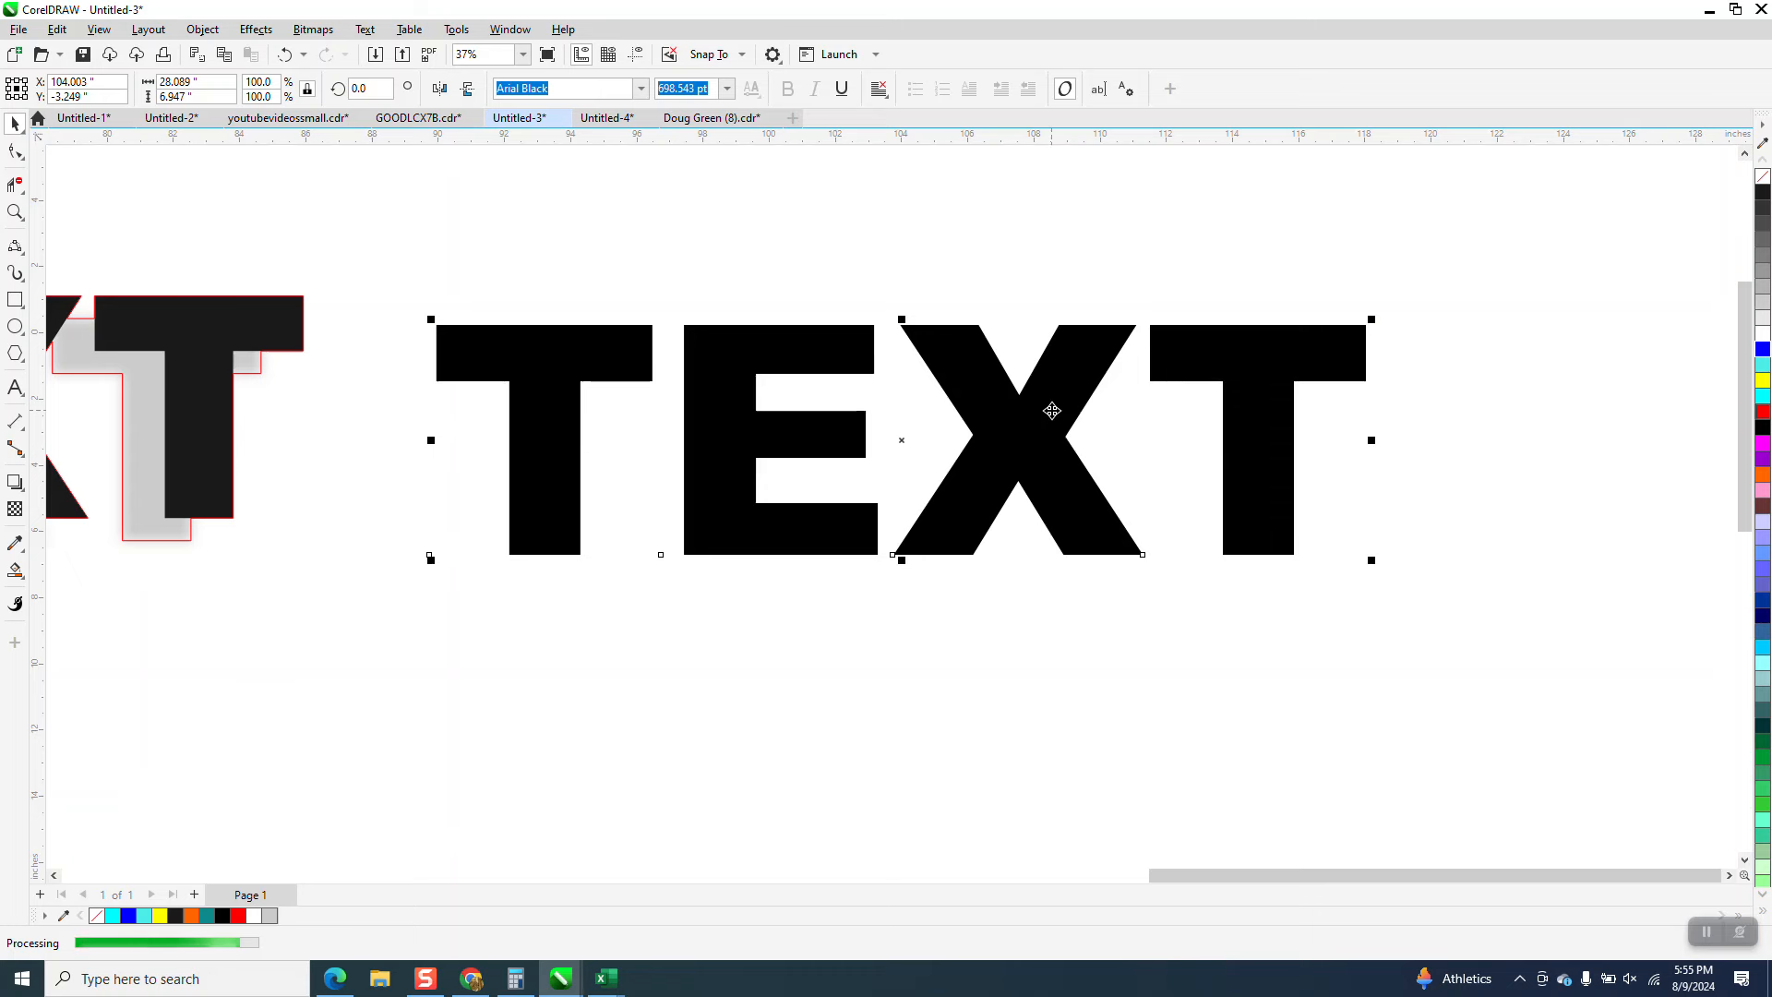
{"action": "left_click_drag", "start_coordinate": [900, 439], "coordinate": [862, 482]}
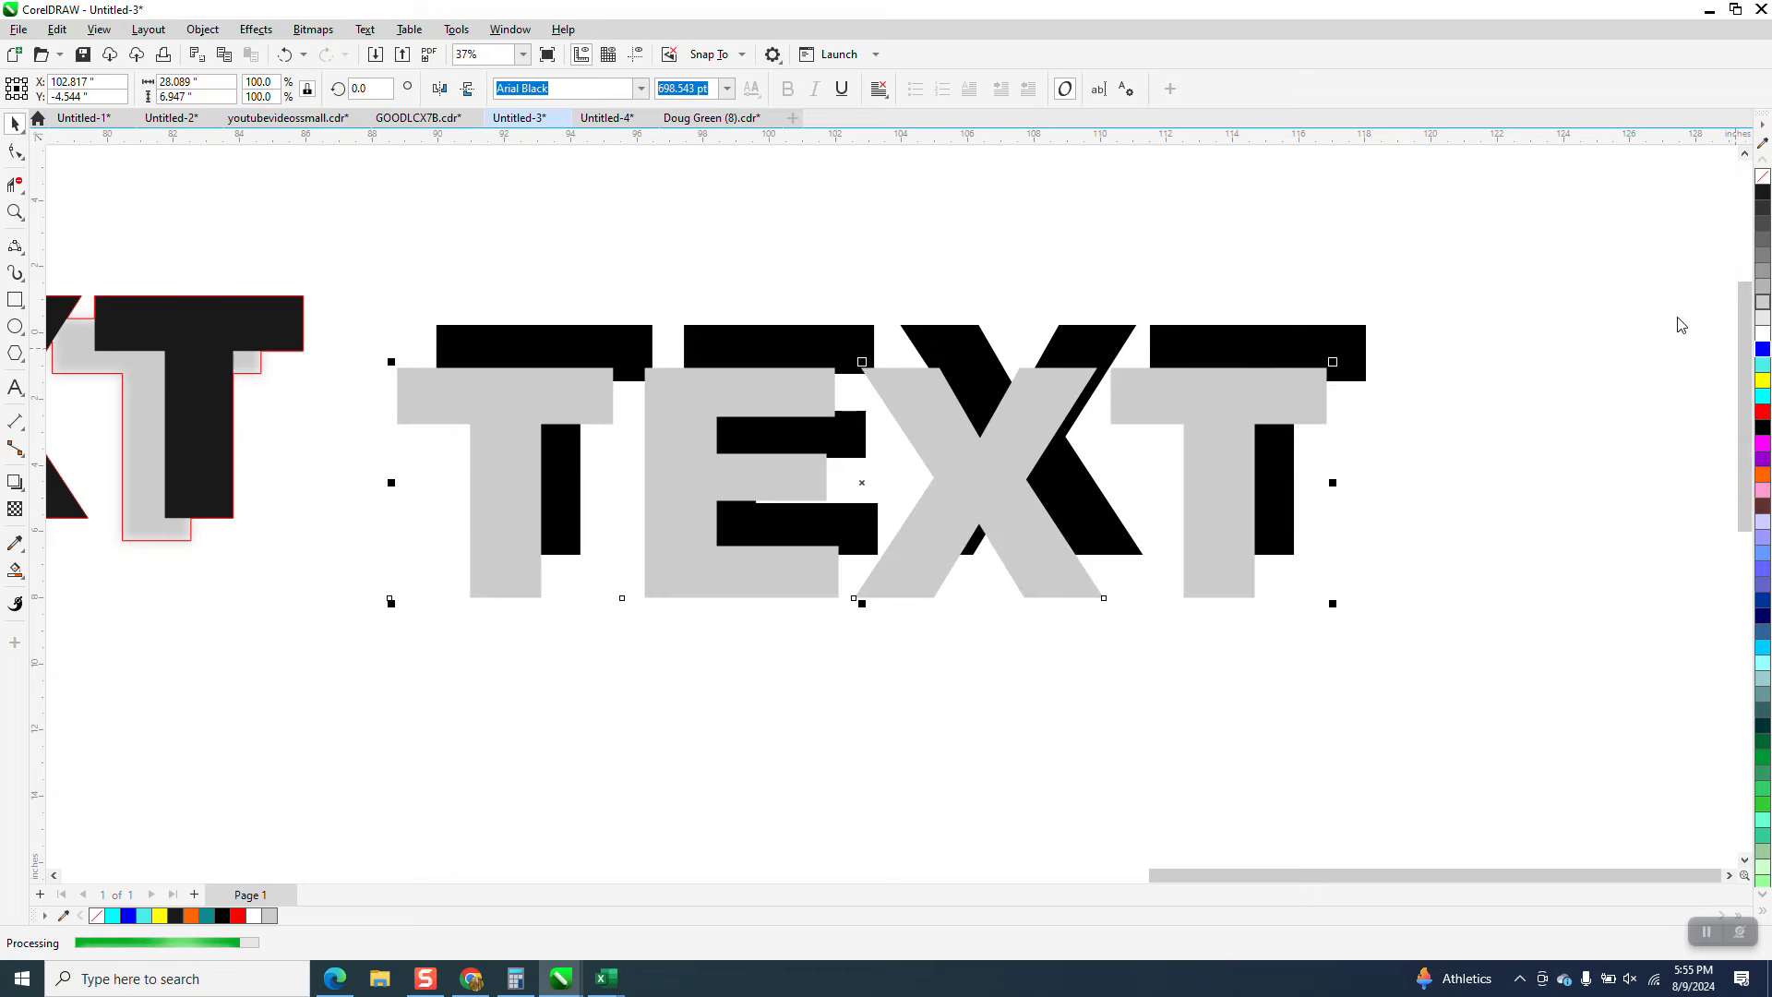
Step: Send the light grey duplicate behind the black text
{"action": "left_click", "coordinate": [249, 34]}
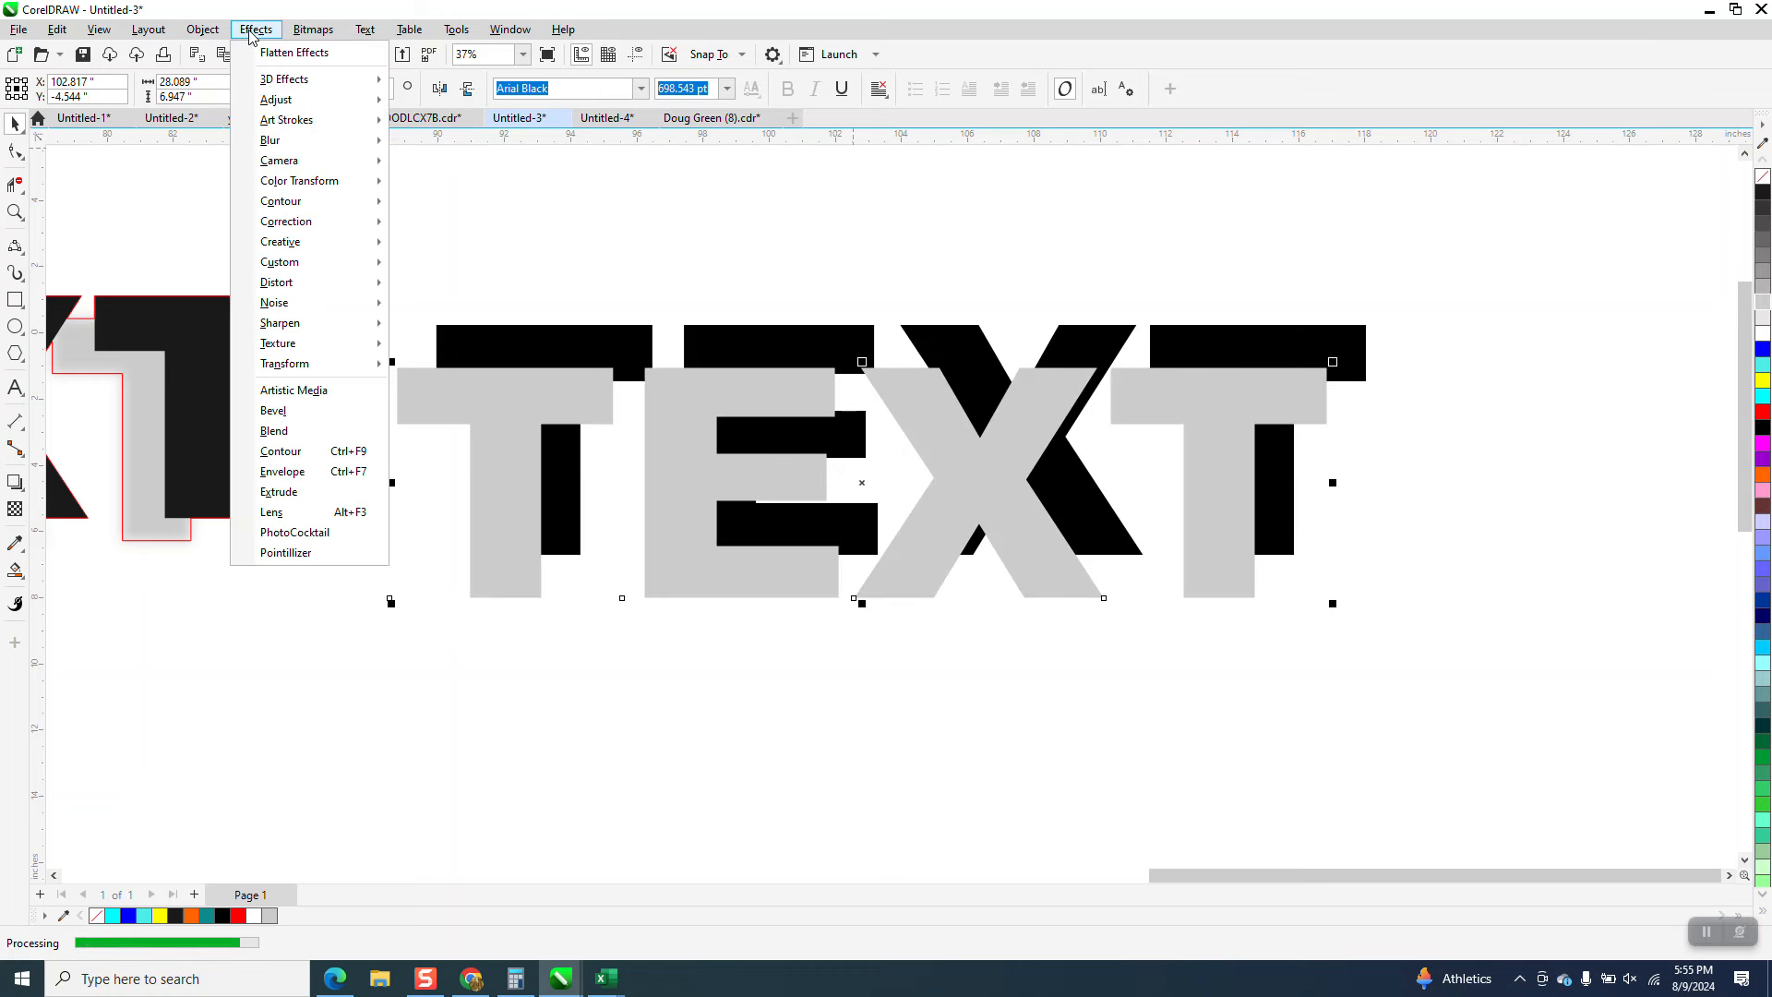
{"action": "mouse_move", "coordinate": [288, 184]}
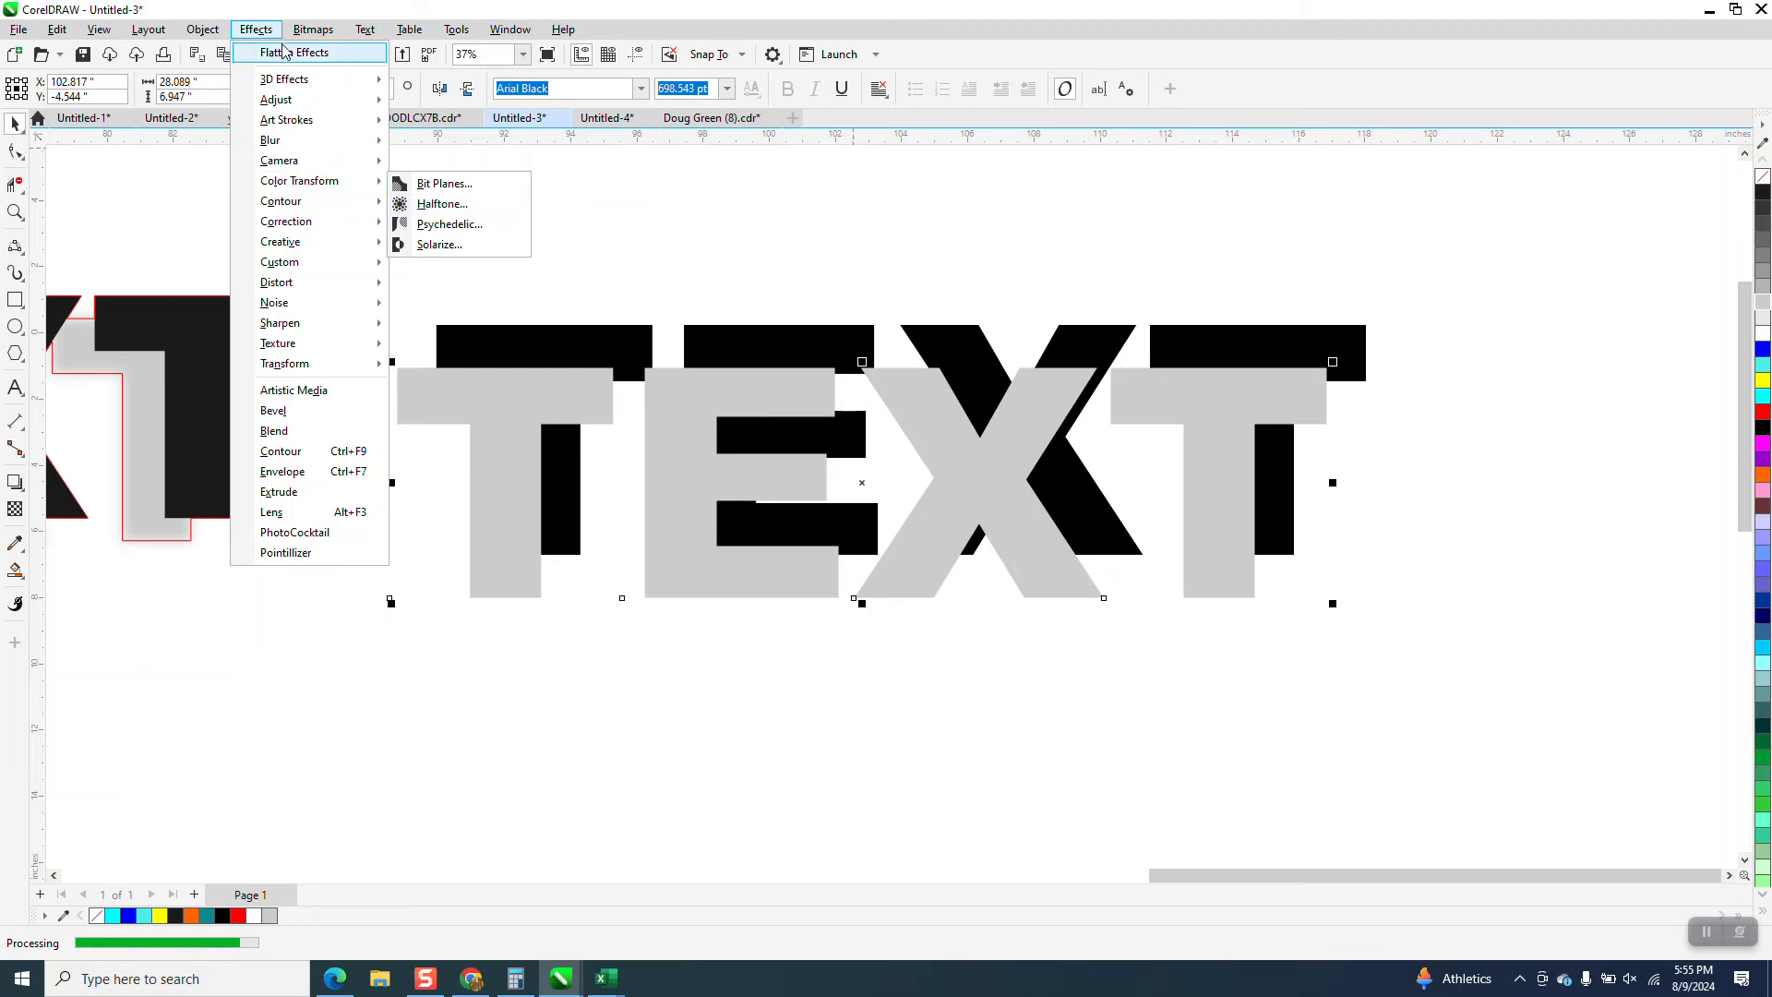
{"action": "mouse_move", "coordinate": [202, 29]}
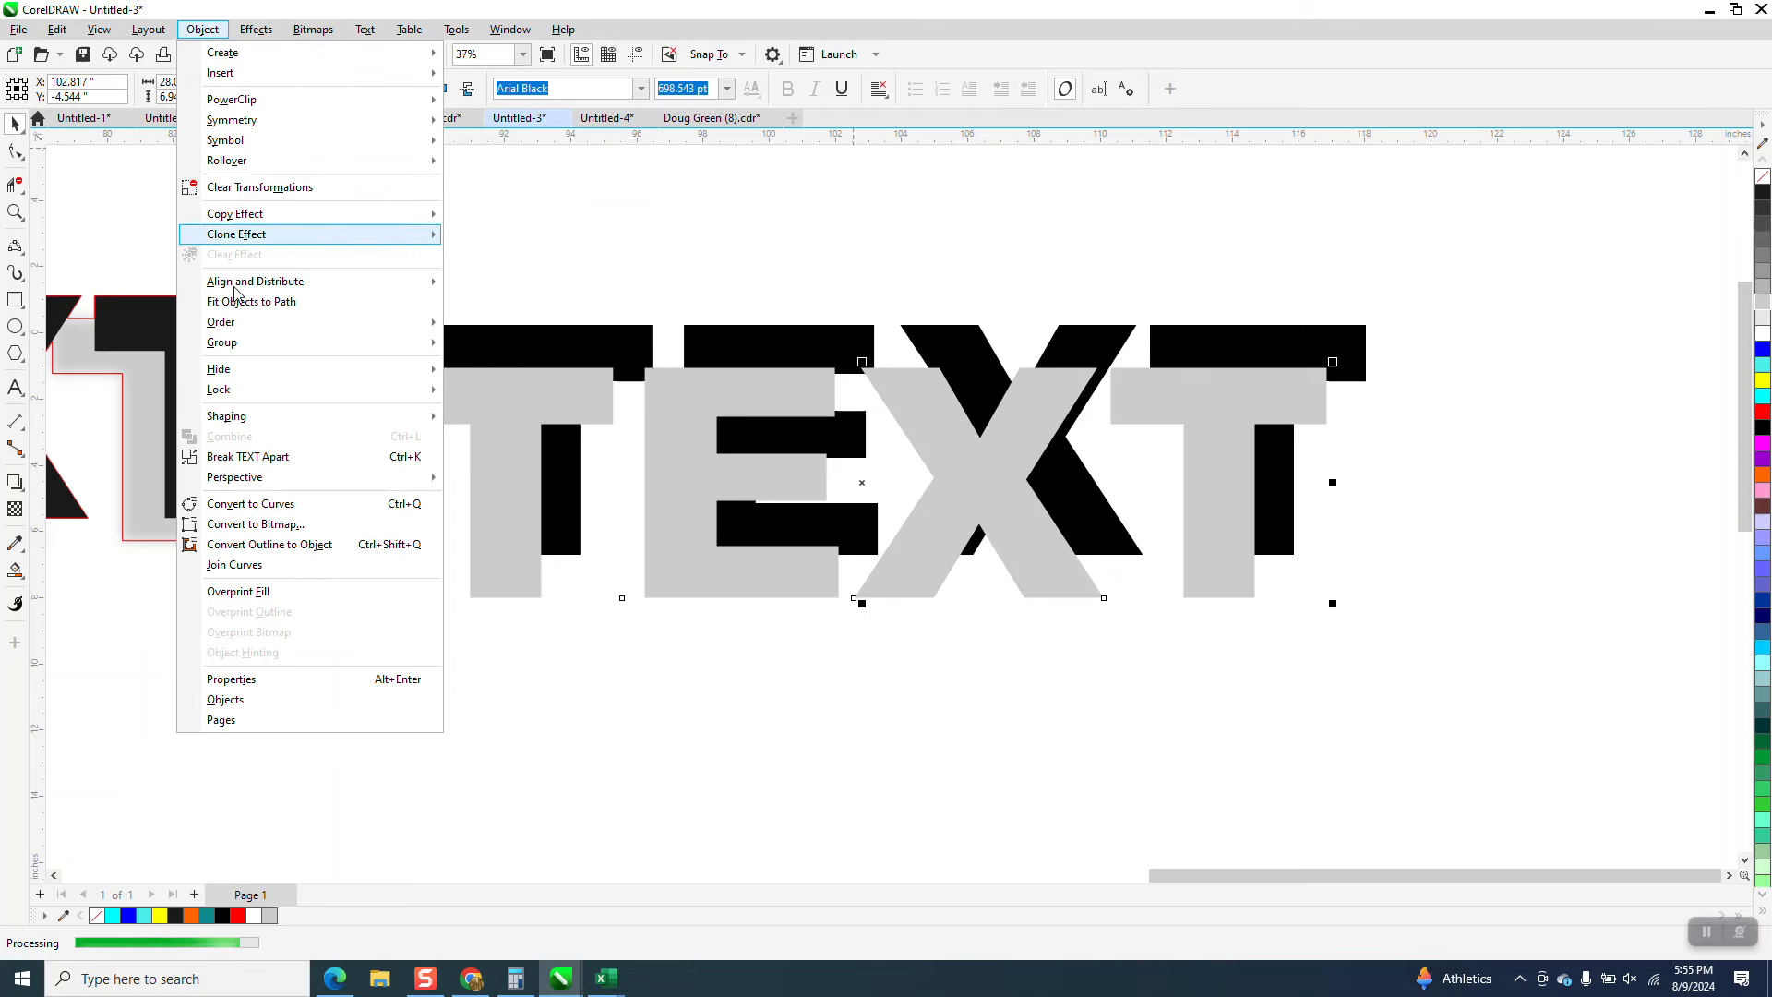
{"action": "mouse_move", "coordinate": [314, 325]}
{"action": "left_click", "coordinate": [498, 345]}
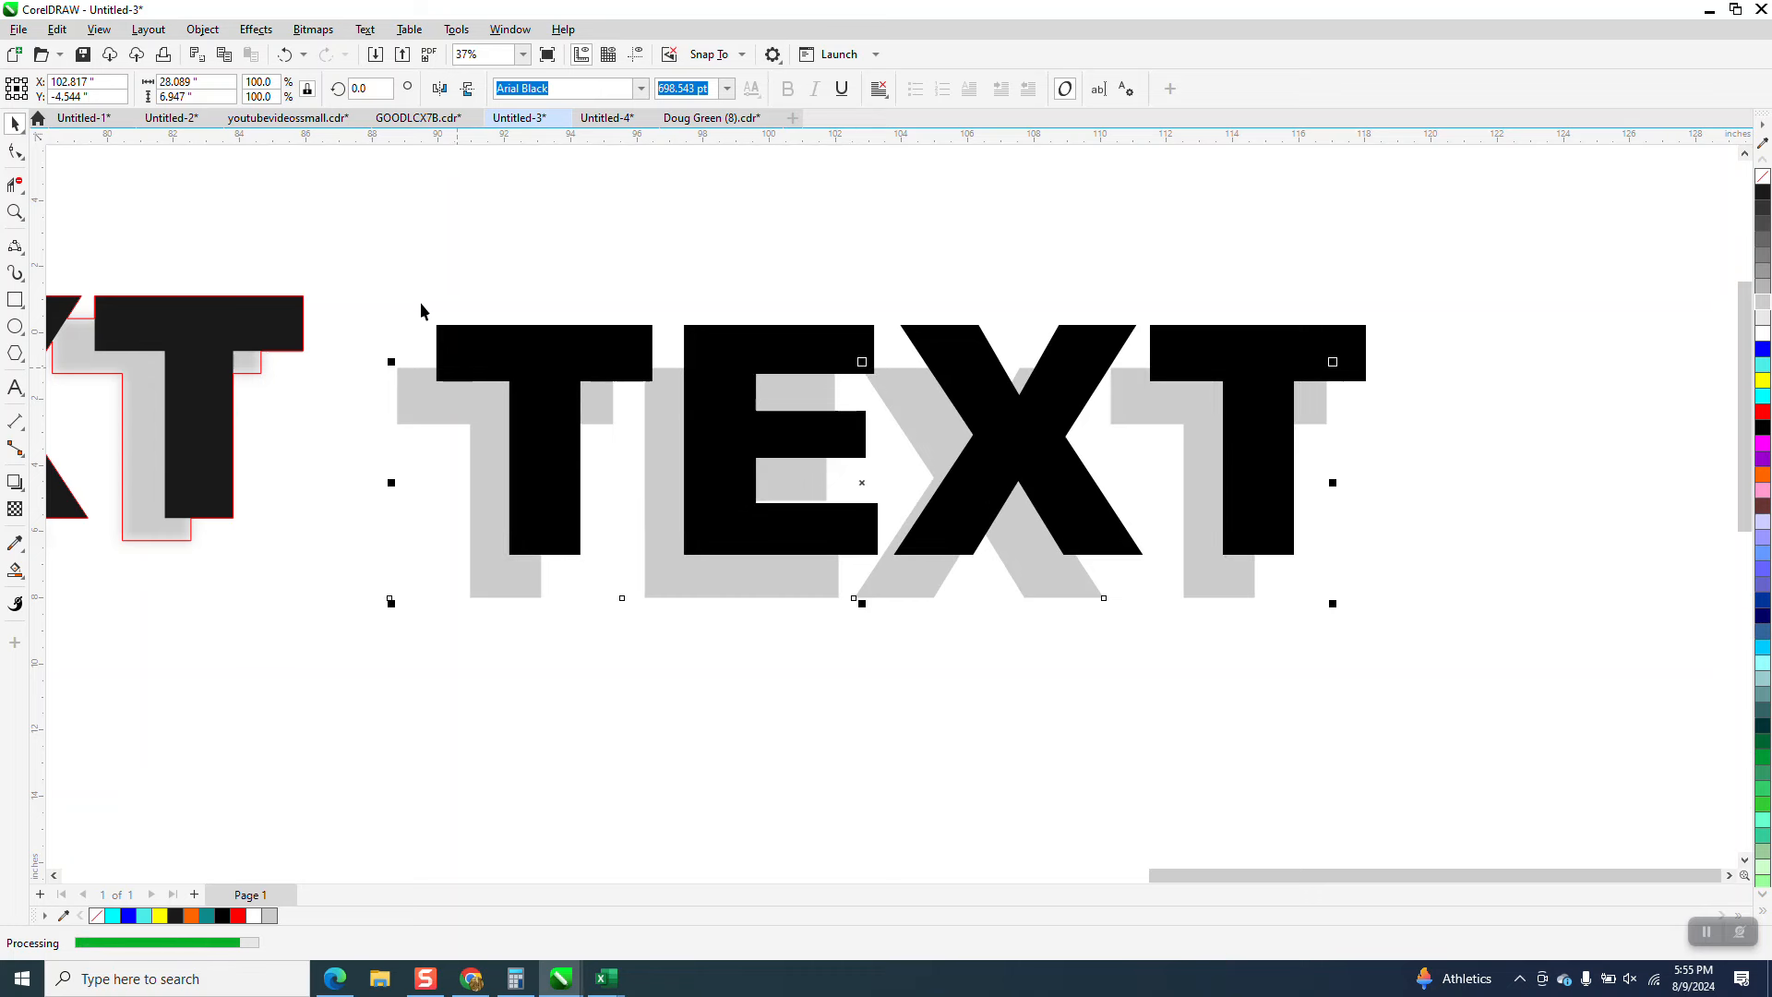
Step: Draw a rectangle about 32.5 by 14.1 inches around both texts and Smart Fill the area surrounding the letters with cyan
{"action": "left_click_drag", "start_coordinate": [339, 213], "coordinate": [1549, 720]}
{"action": "left_click", "coordinate": [15, 300]}
{"action": "left_click_drag", "start_coordinate": [354, 239], "coordinate": [1428, 706]}
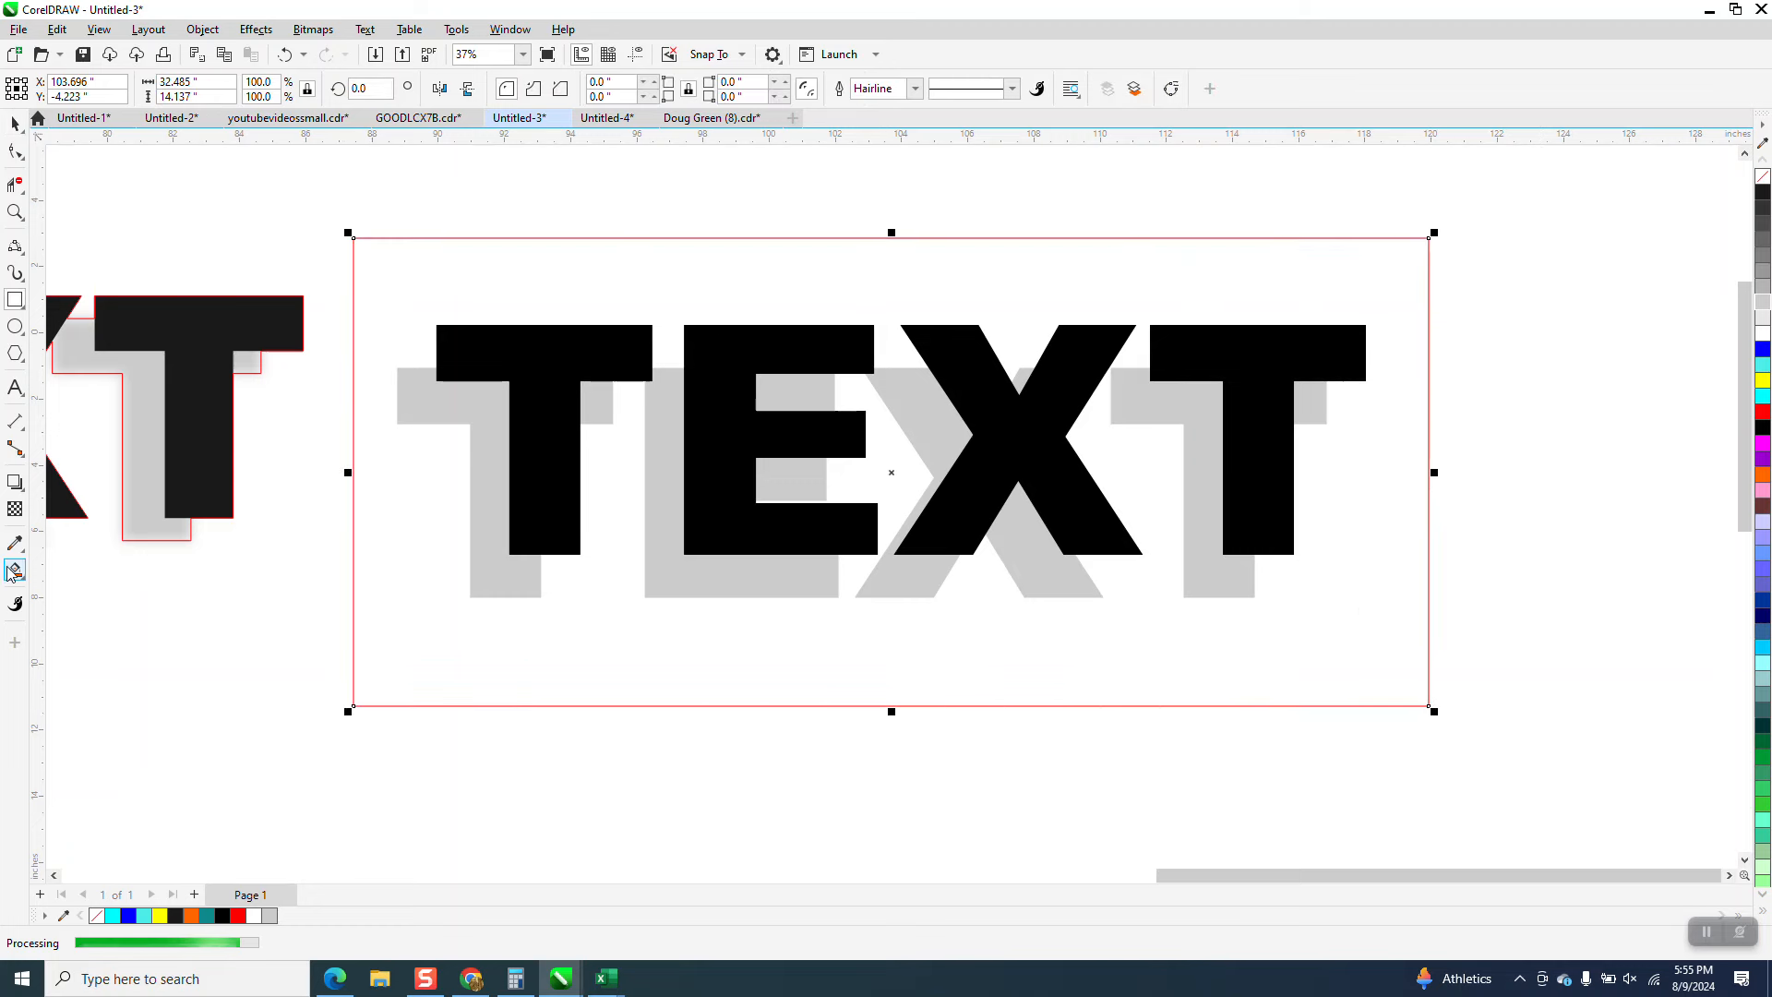
{"action": "left_click", "coordinate": [442, 279]}
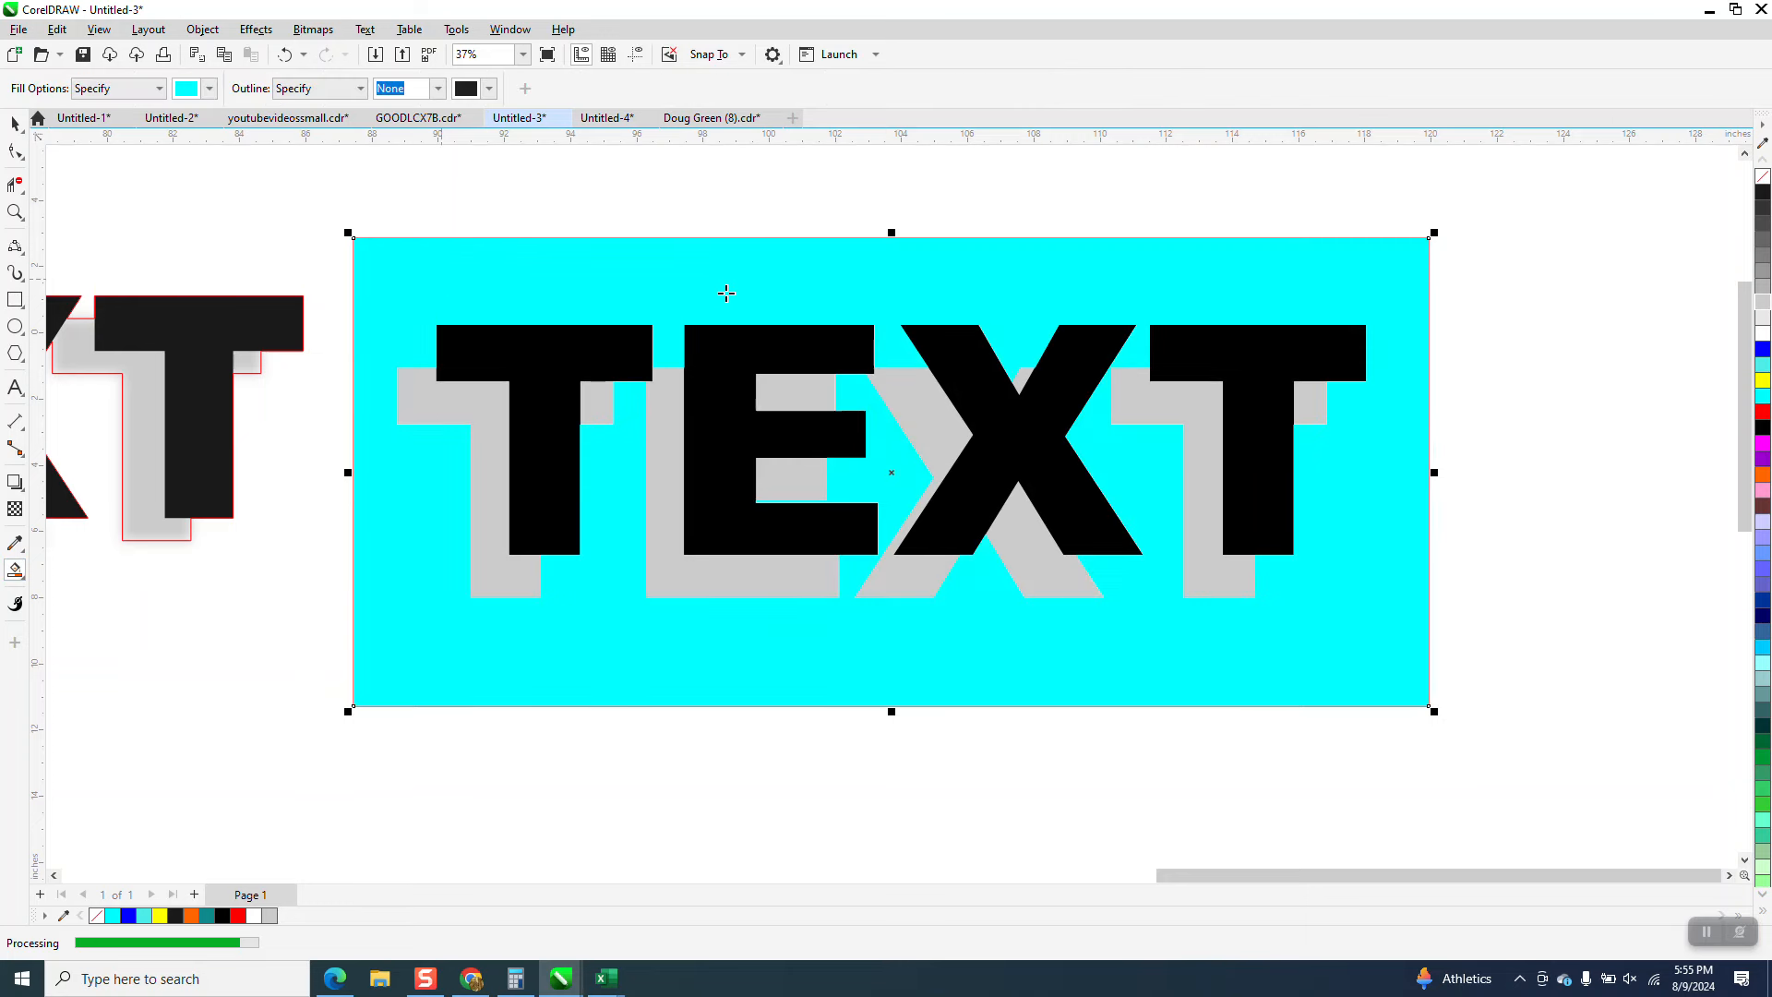
Step: Move the cyan shape 15 inches down, below the original, and replace its fill with a black hairline outline
{"action": "scroll", "coordinate": [1120, 433], "scroll_direction": "down", "scroll_amount": 2}
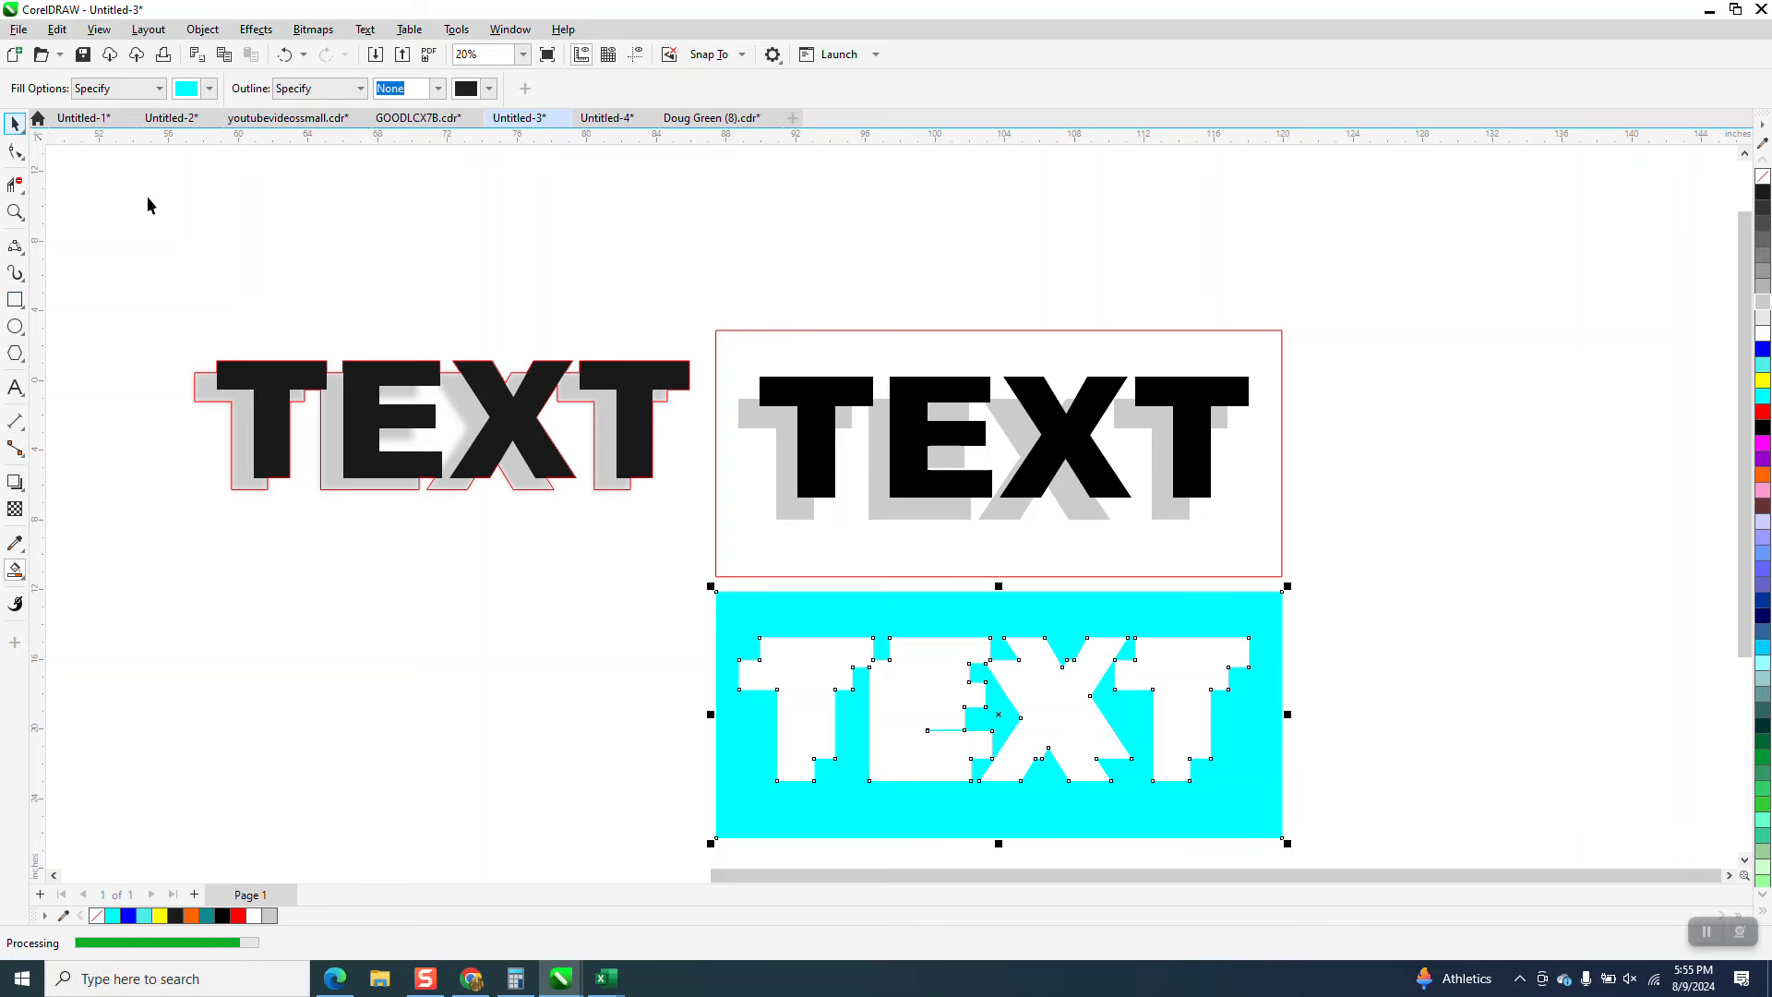
{"action": "left_click_drag", "start_coordinate": [681, 554], "coordinate": [1369, 814]}
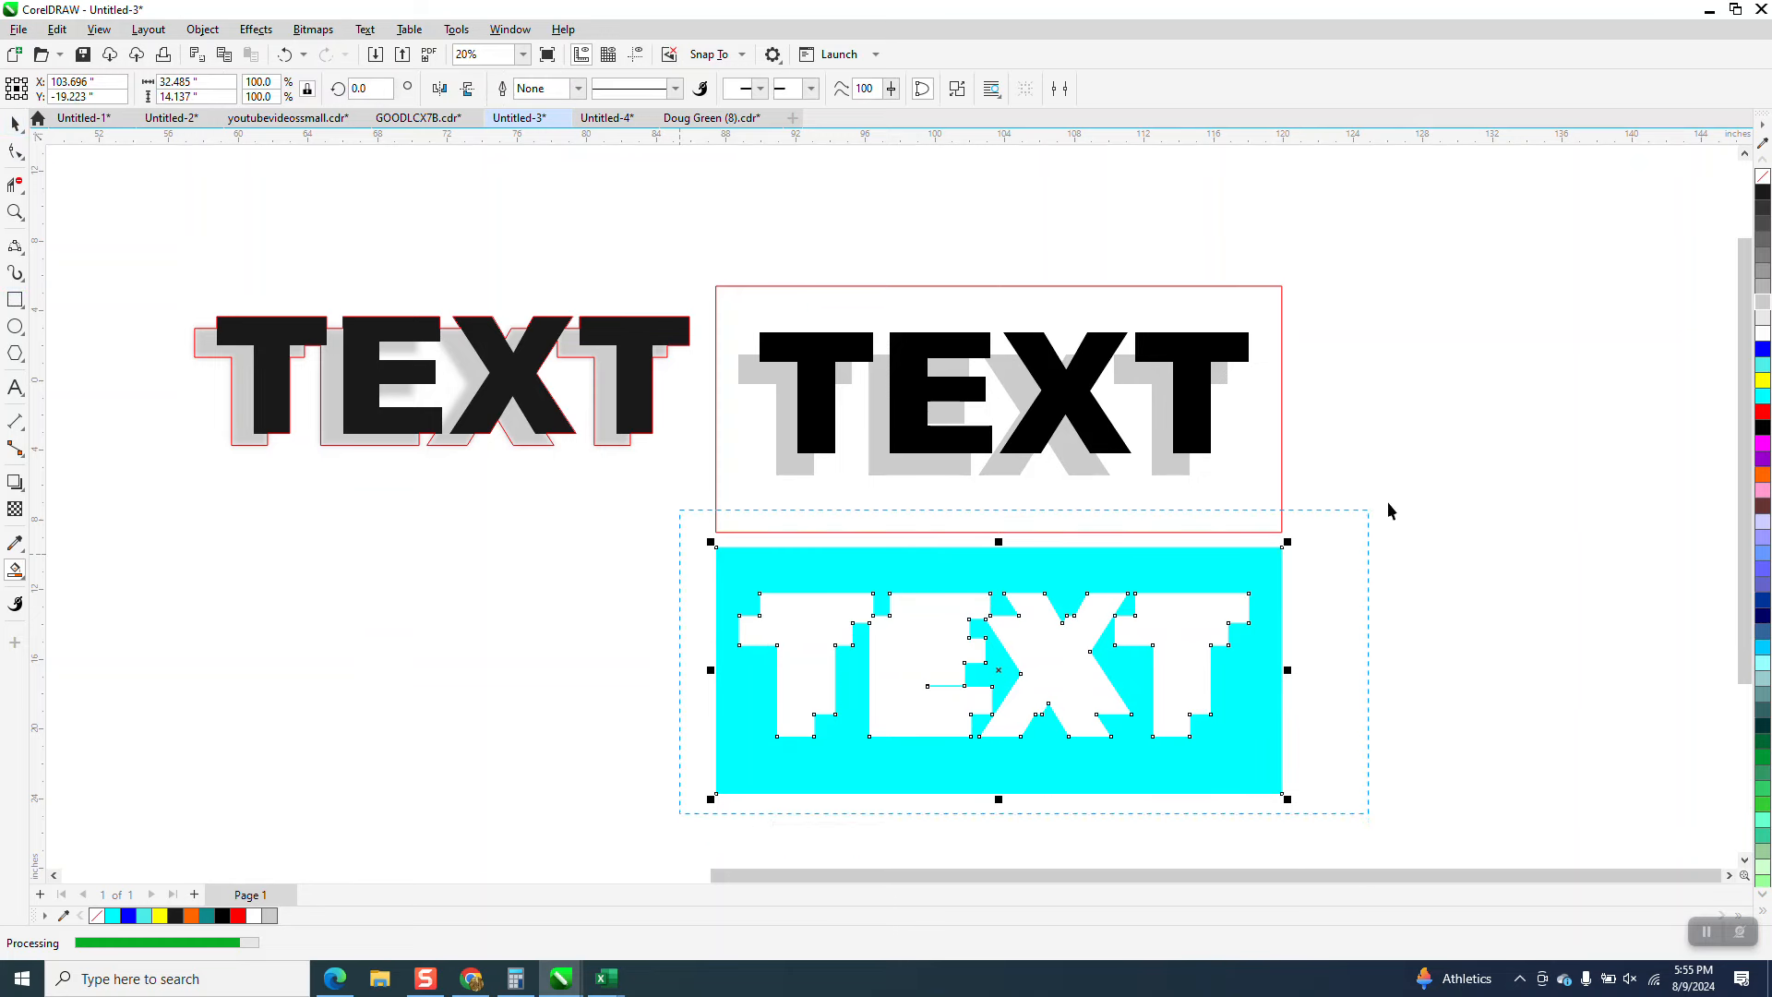
{"action": "left_click", "coordinate": [1763, 181]}
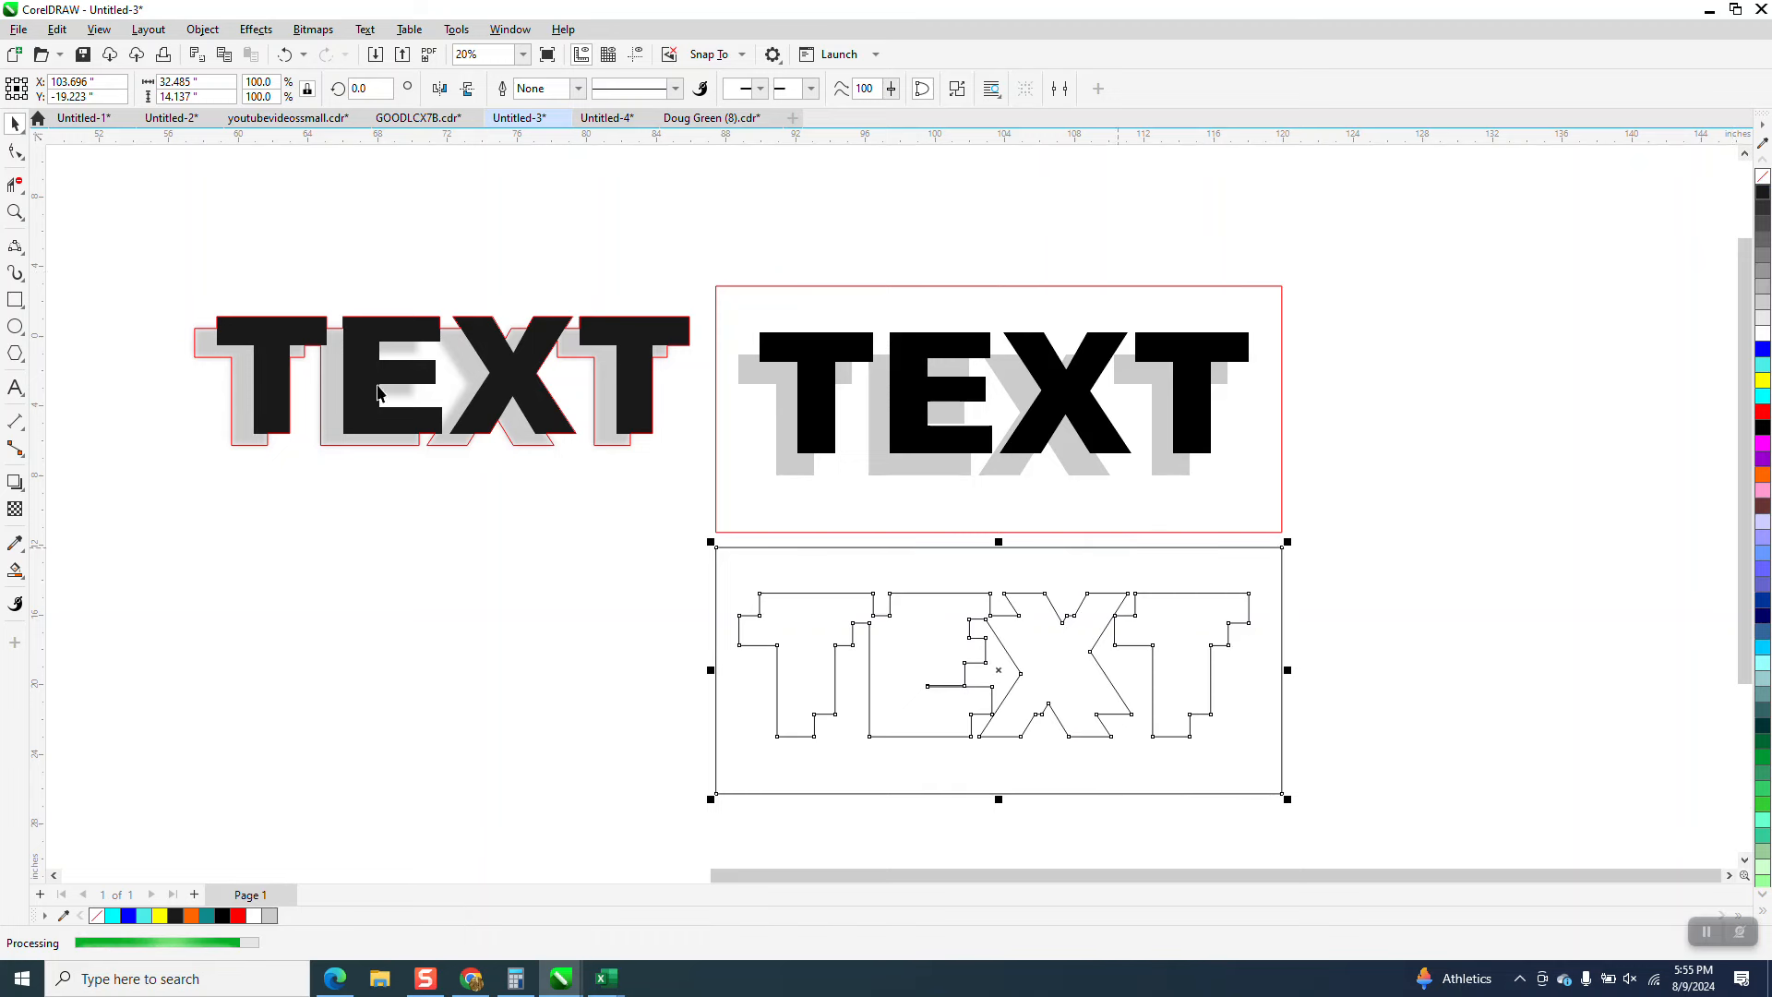
Step: Break the outlined curve apart and delete its outer rectangle
{"action": "left_click", "coordinate": [202, 30]}
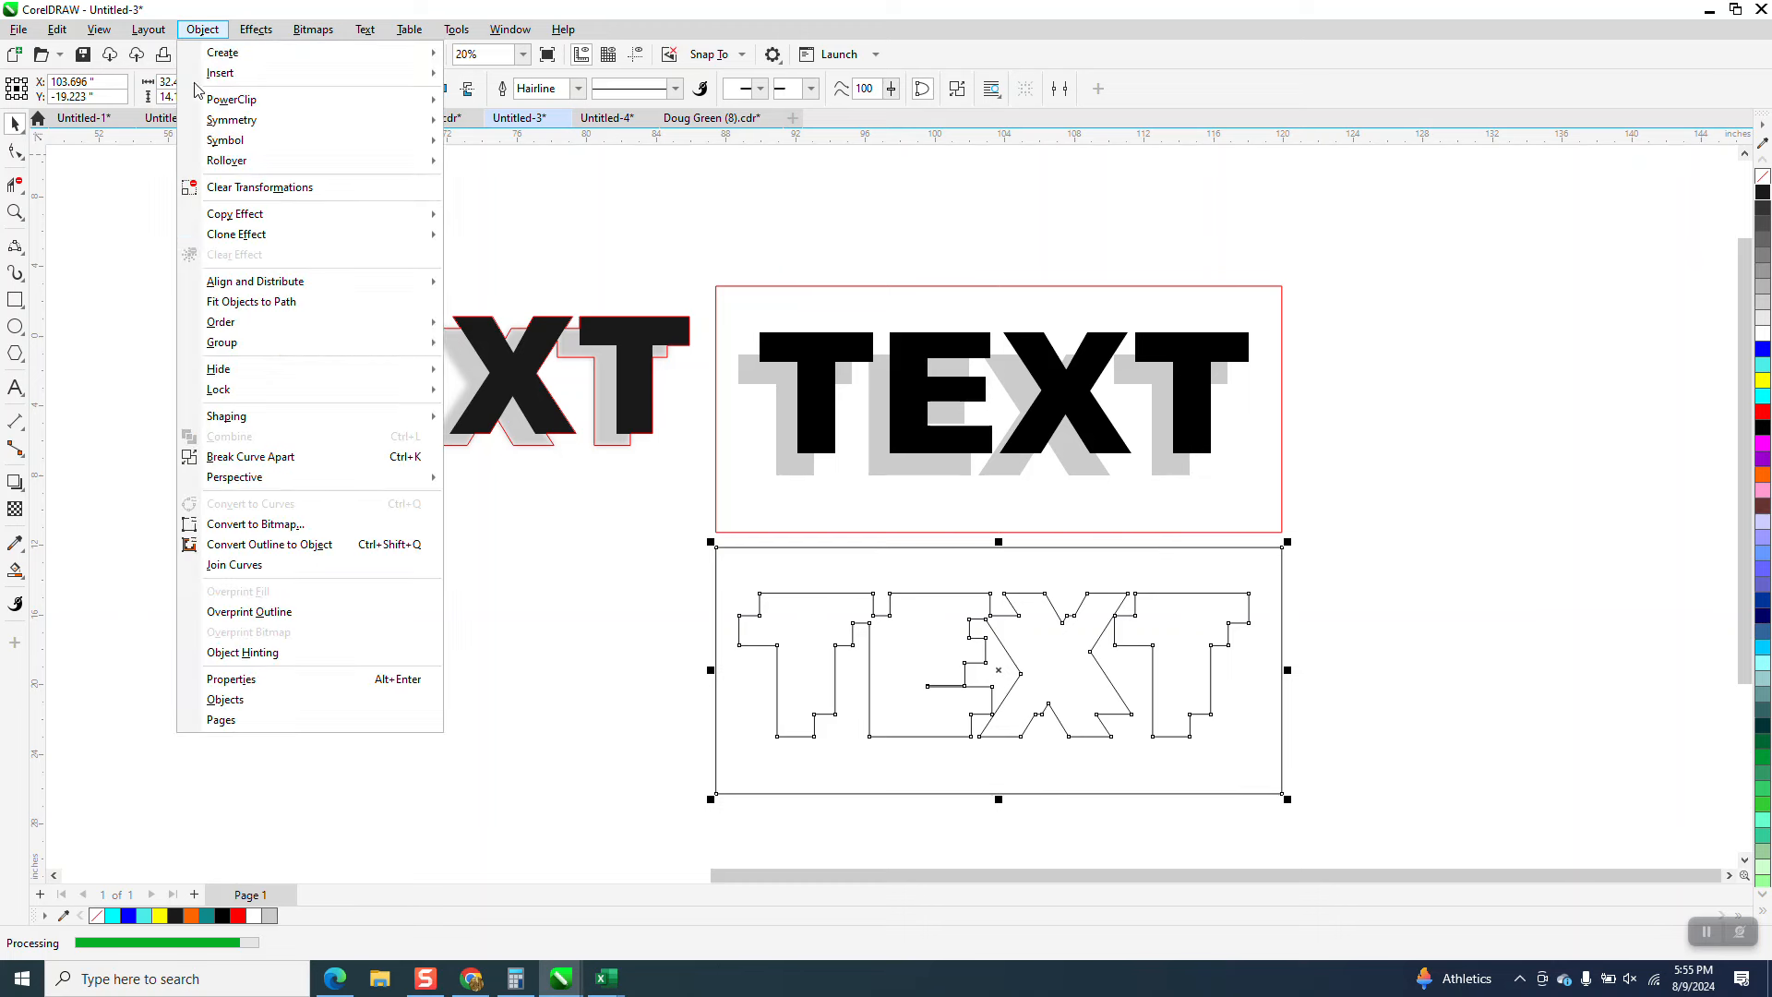
{"action": "left_click", "coordinate": [233, 457]}
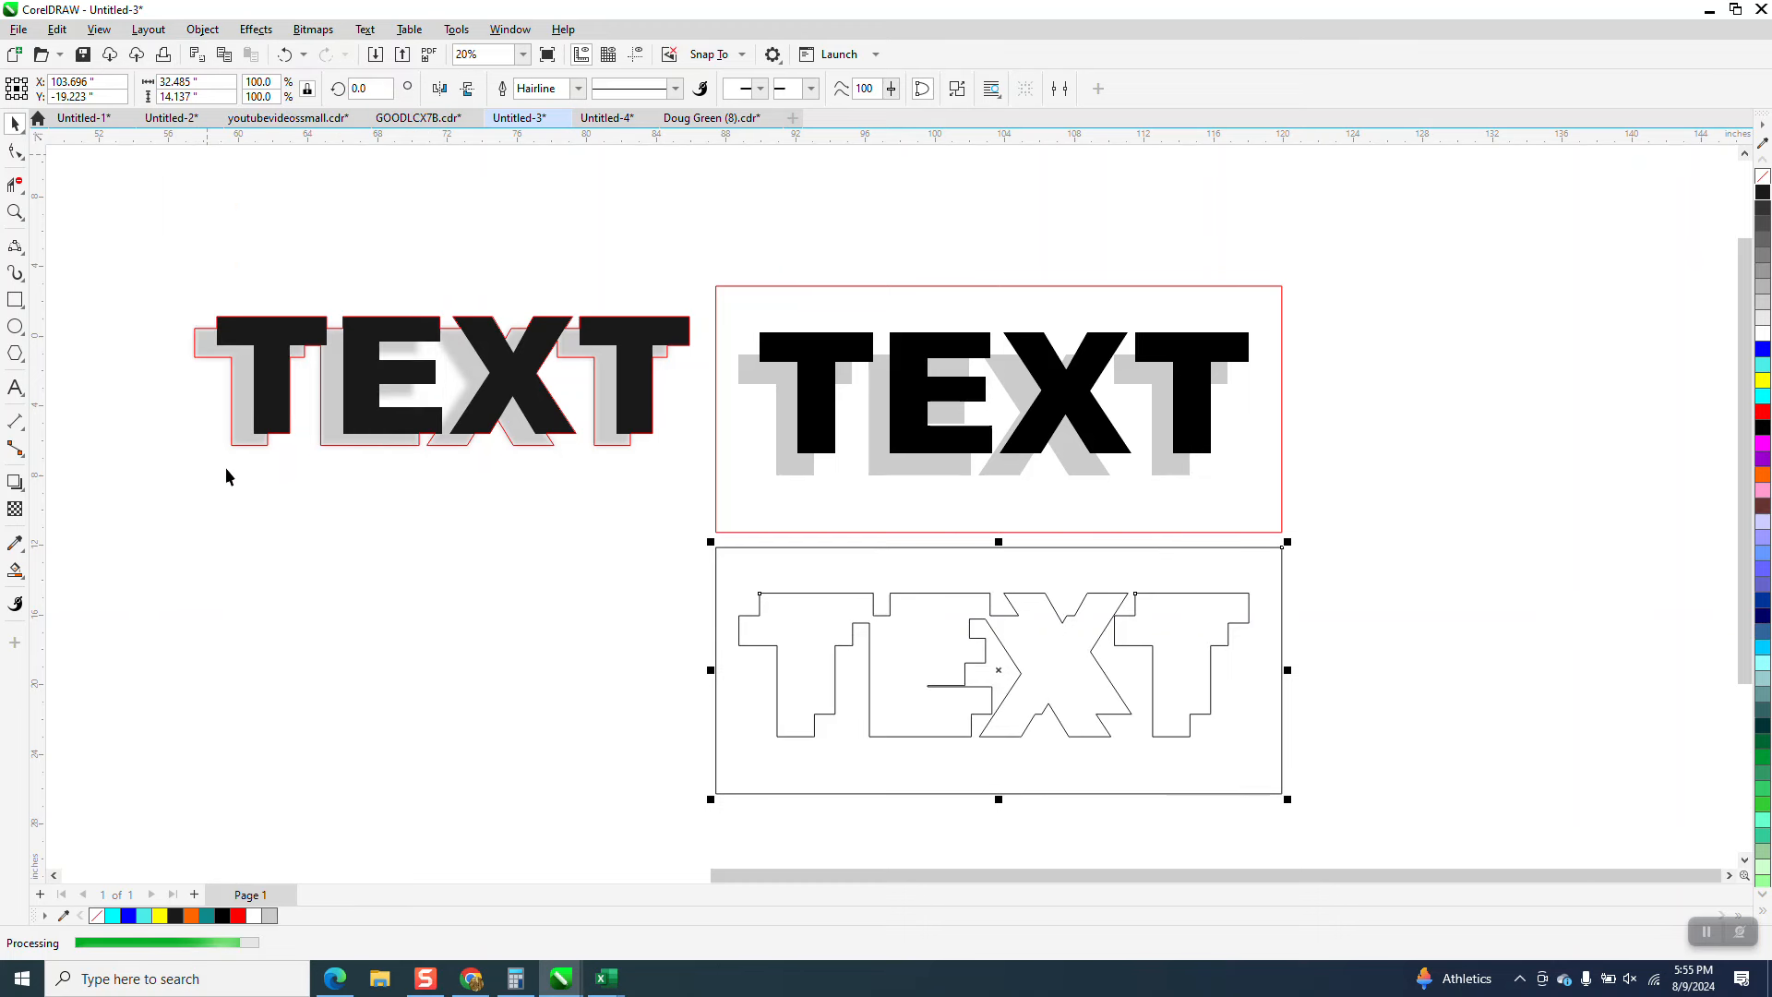
{"action": "left_click", "coordinate": [721, 550]}
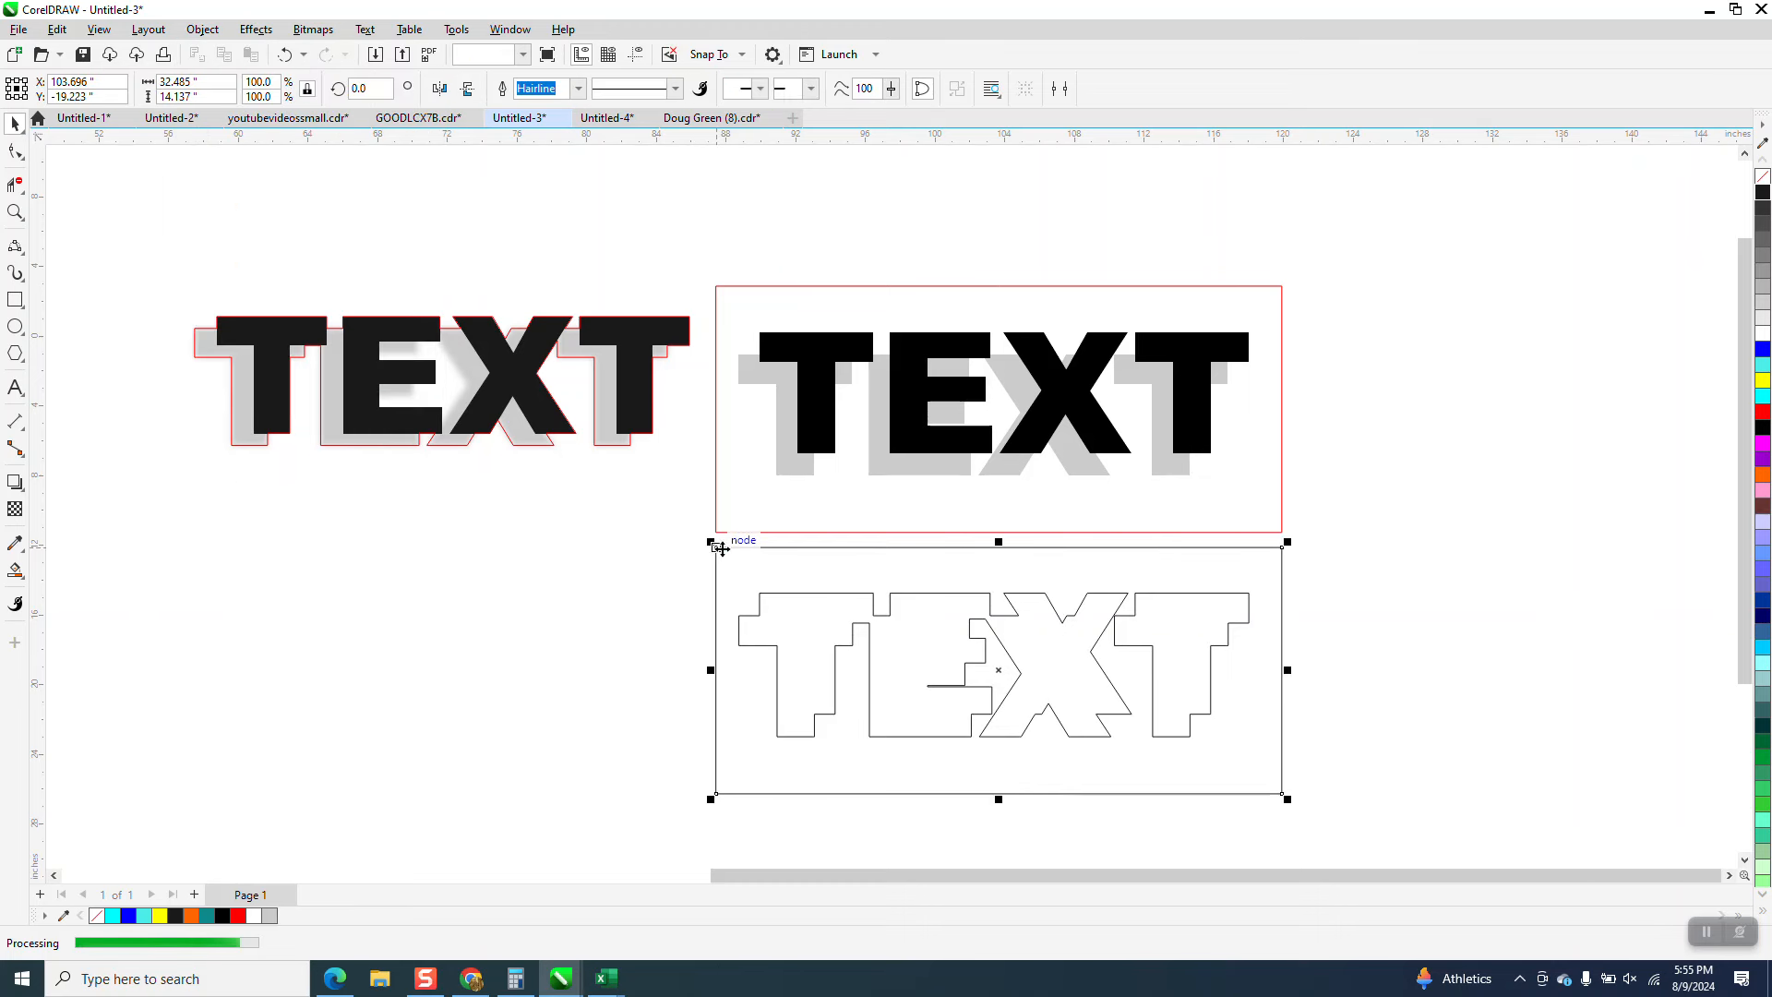
{"action": "key", "text": "Delete"}
Step: Colour the remaining letter outlines red and delete the rectangle around the black and grey text
{"action": "left_click_drag", "start_coordinate": [703, 547], "coordinate": [1378, 813]}
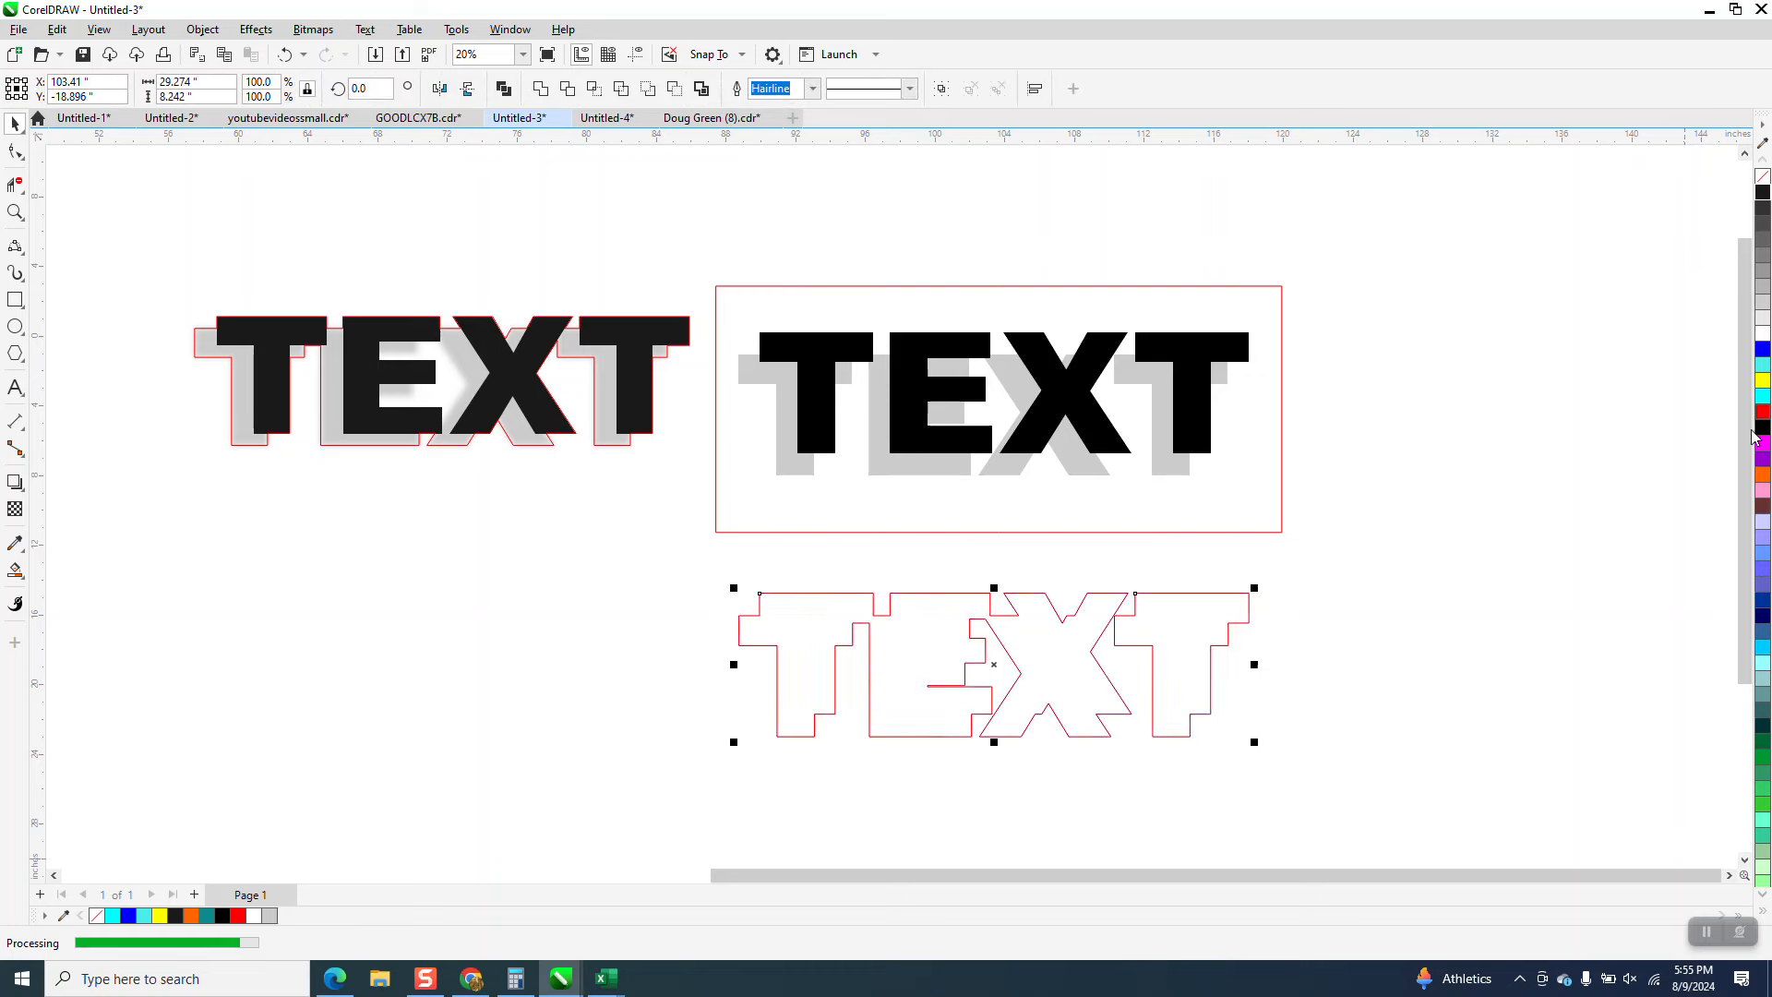
{"action": "left_click", "coordinate": [867, 288]}
{"action": "key", "text": "Delete"}
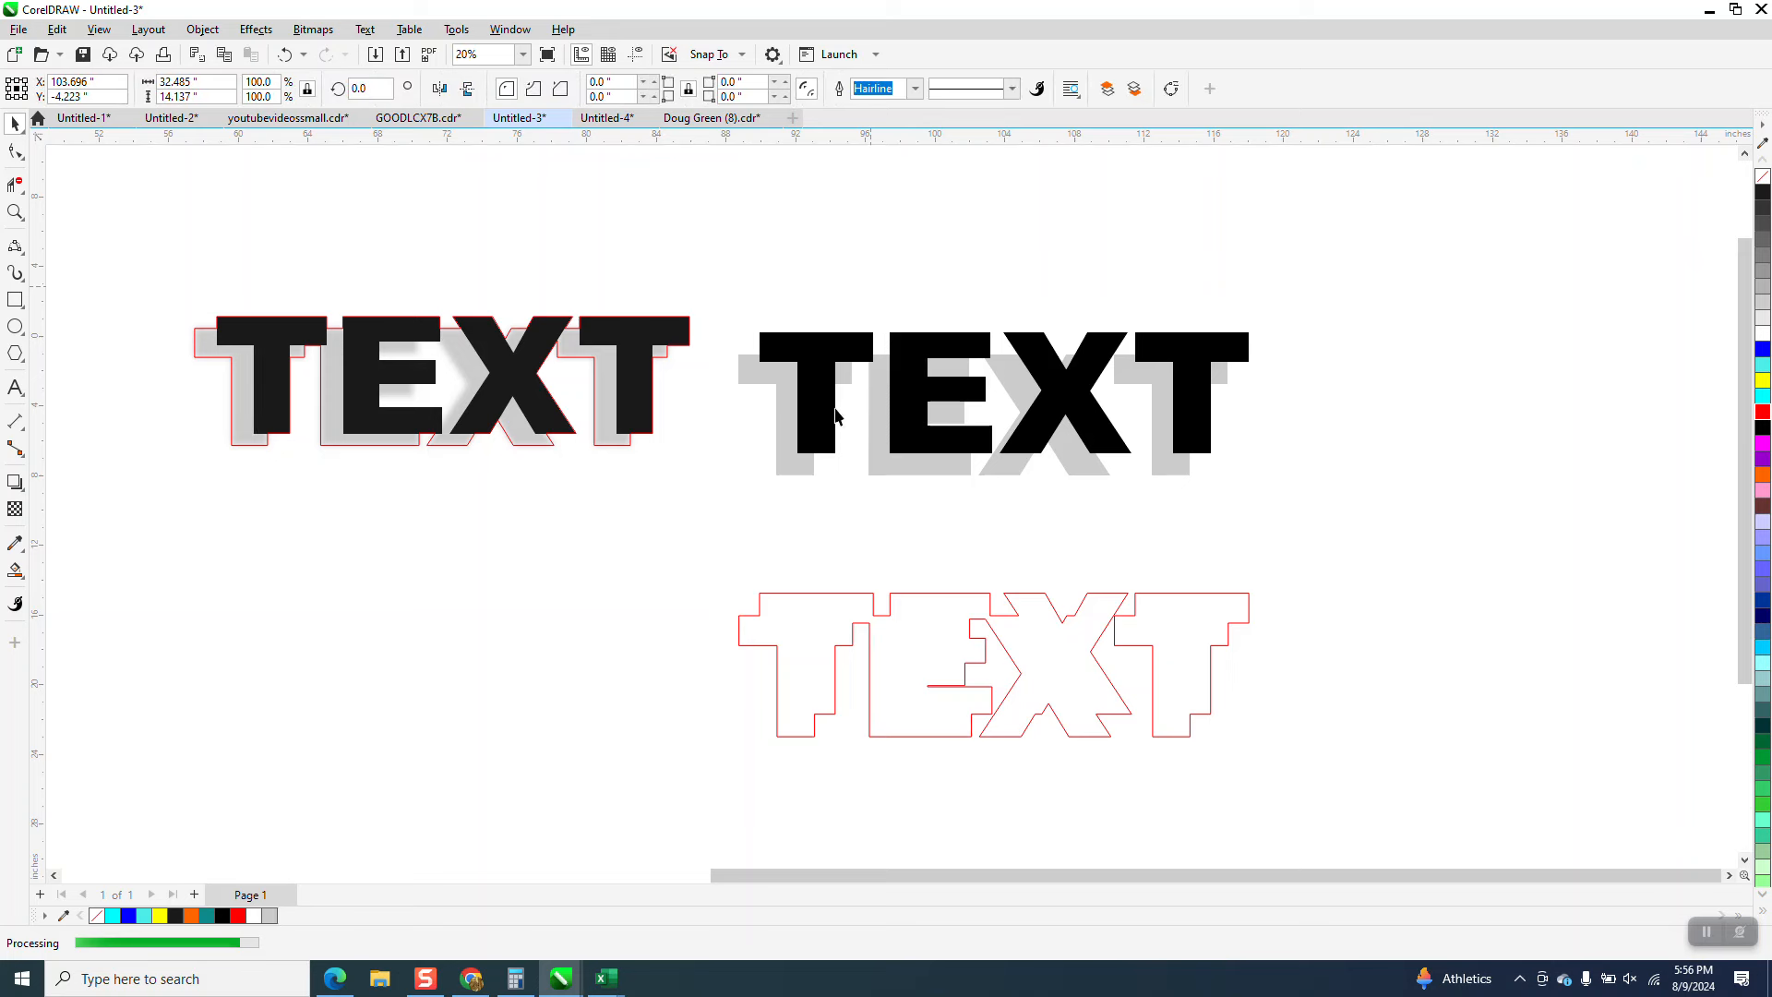
Step: Apply a Gaussian Blur with a radius of about 103.5 pixels to the grey shadow text behind the black text
{"action": "left_click", "coordinate": [800, 463]}
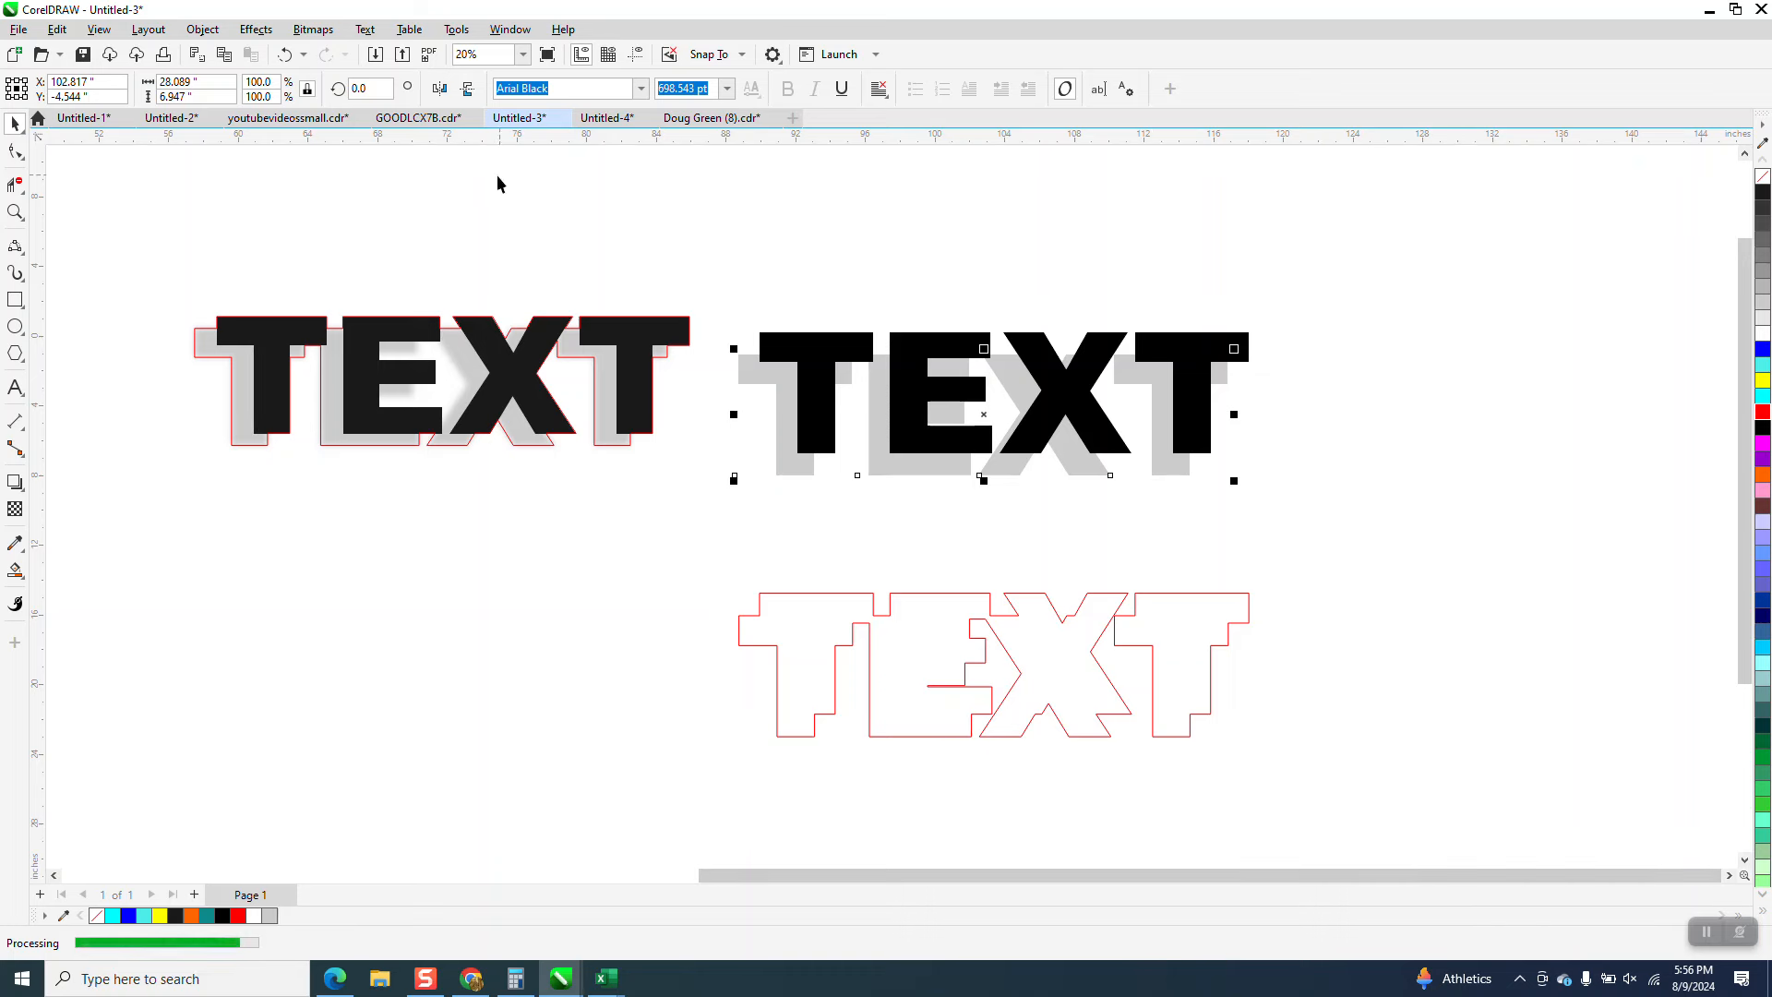
{"action": "left_click", "coordinate": [255, 32]}
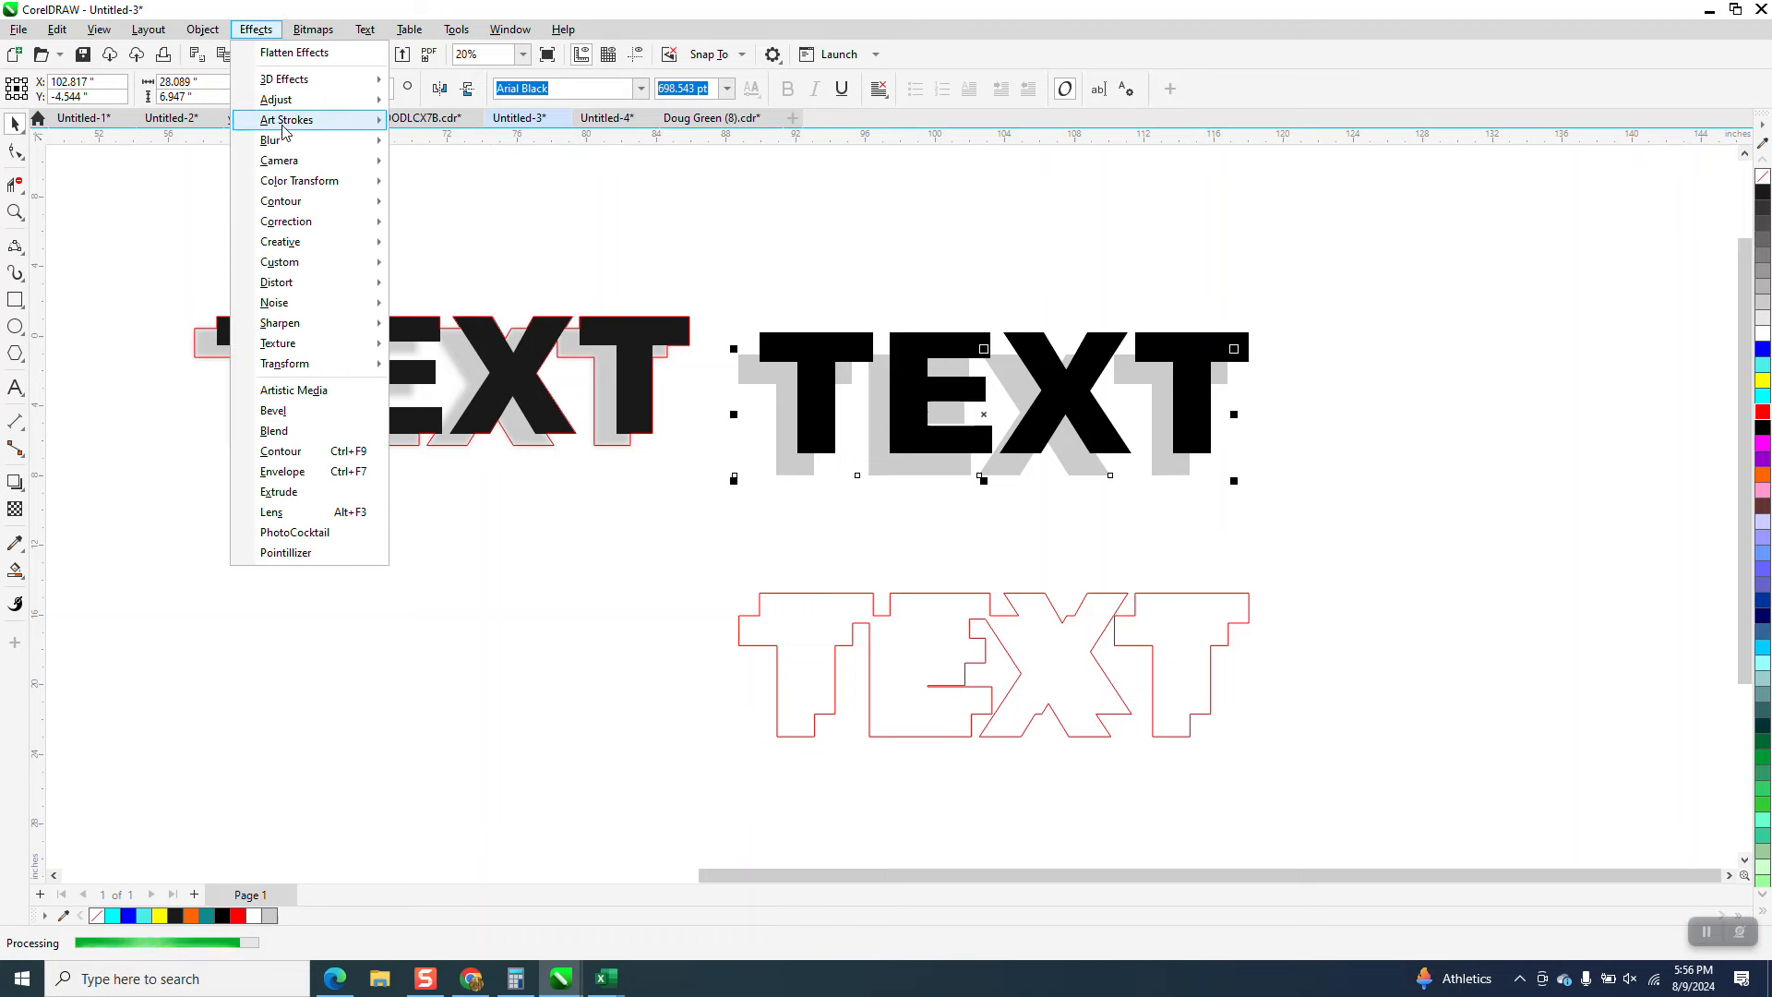
{"action": "mouse_move", "coordinate": [286, 143]}
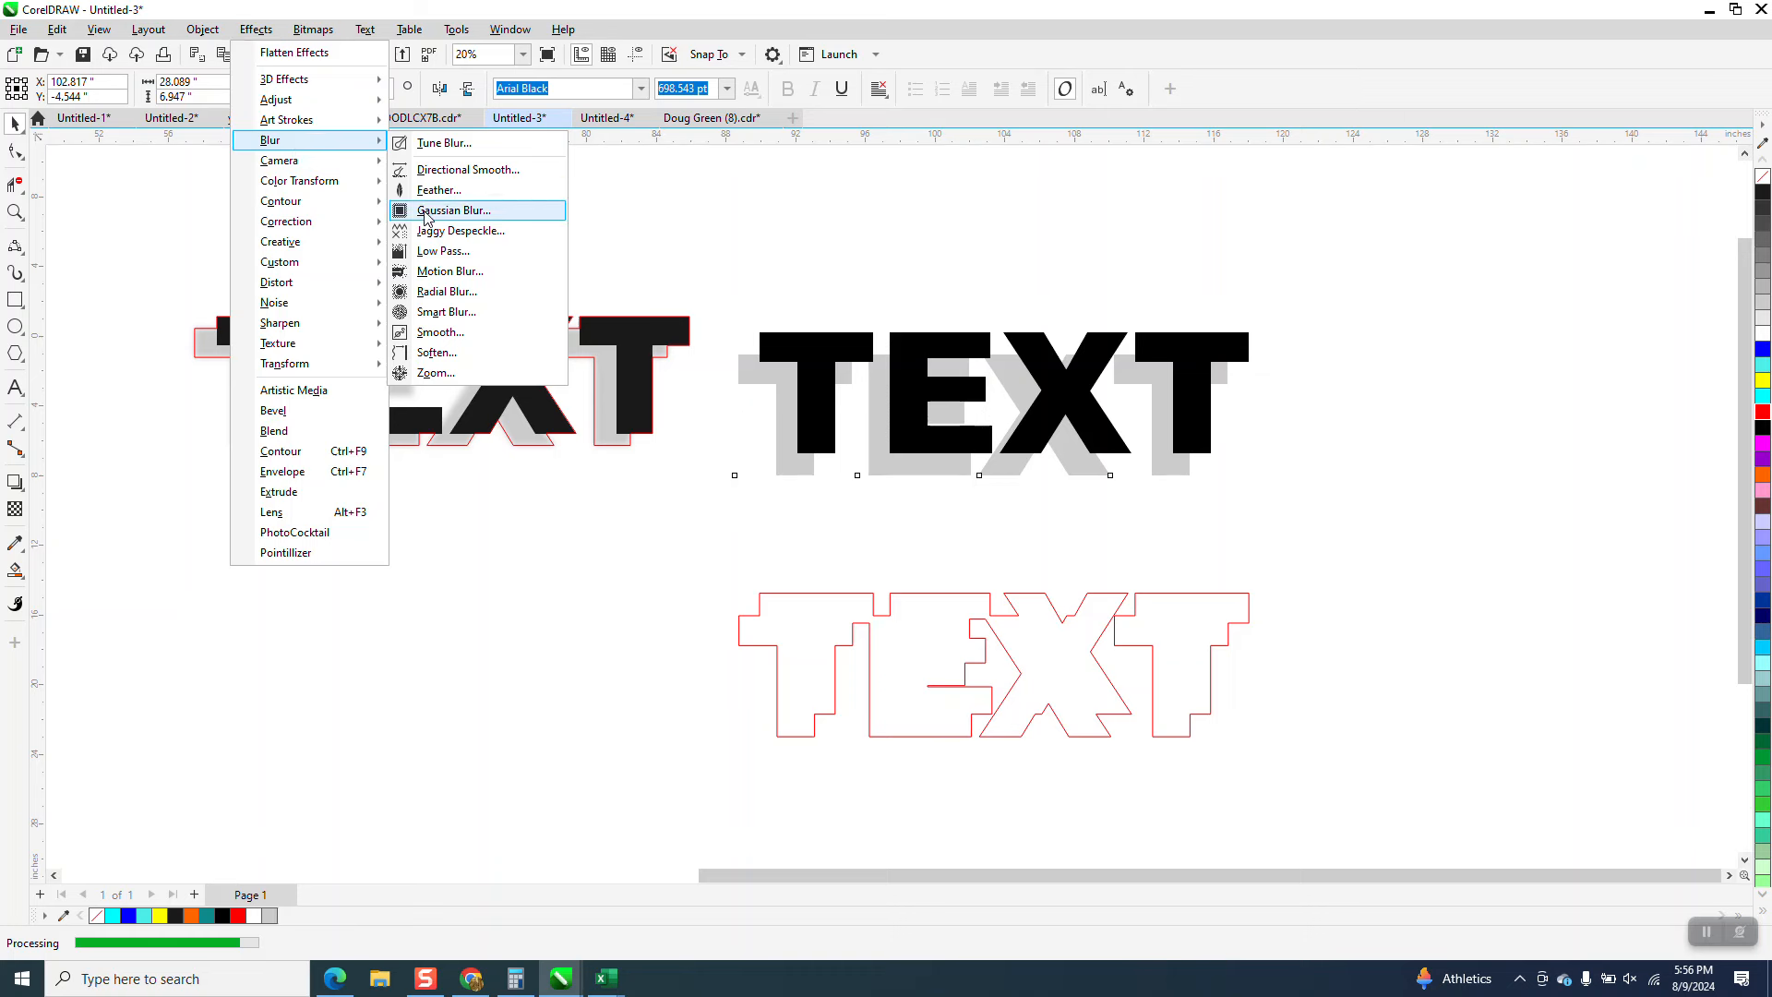
{"action": "left_click", "coordinate": [425, 210]}
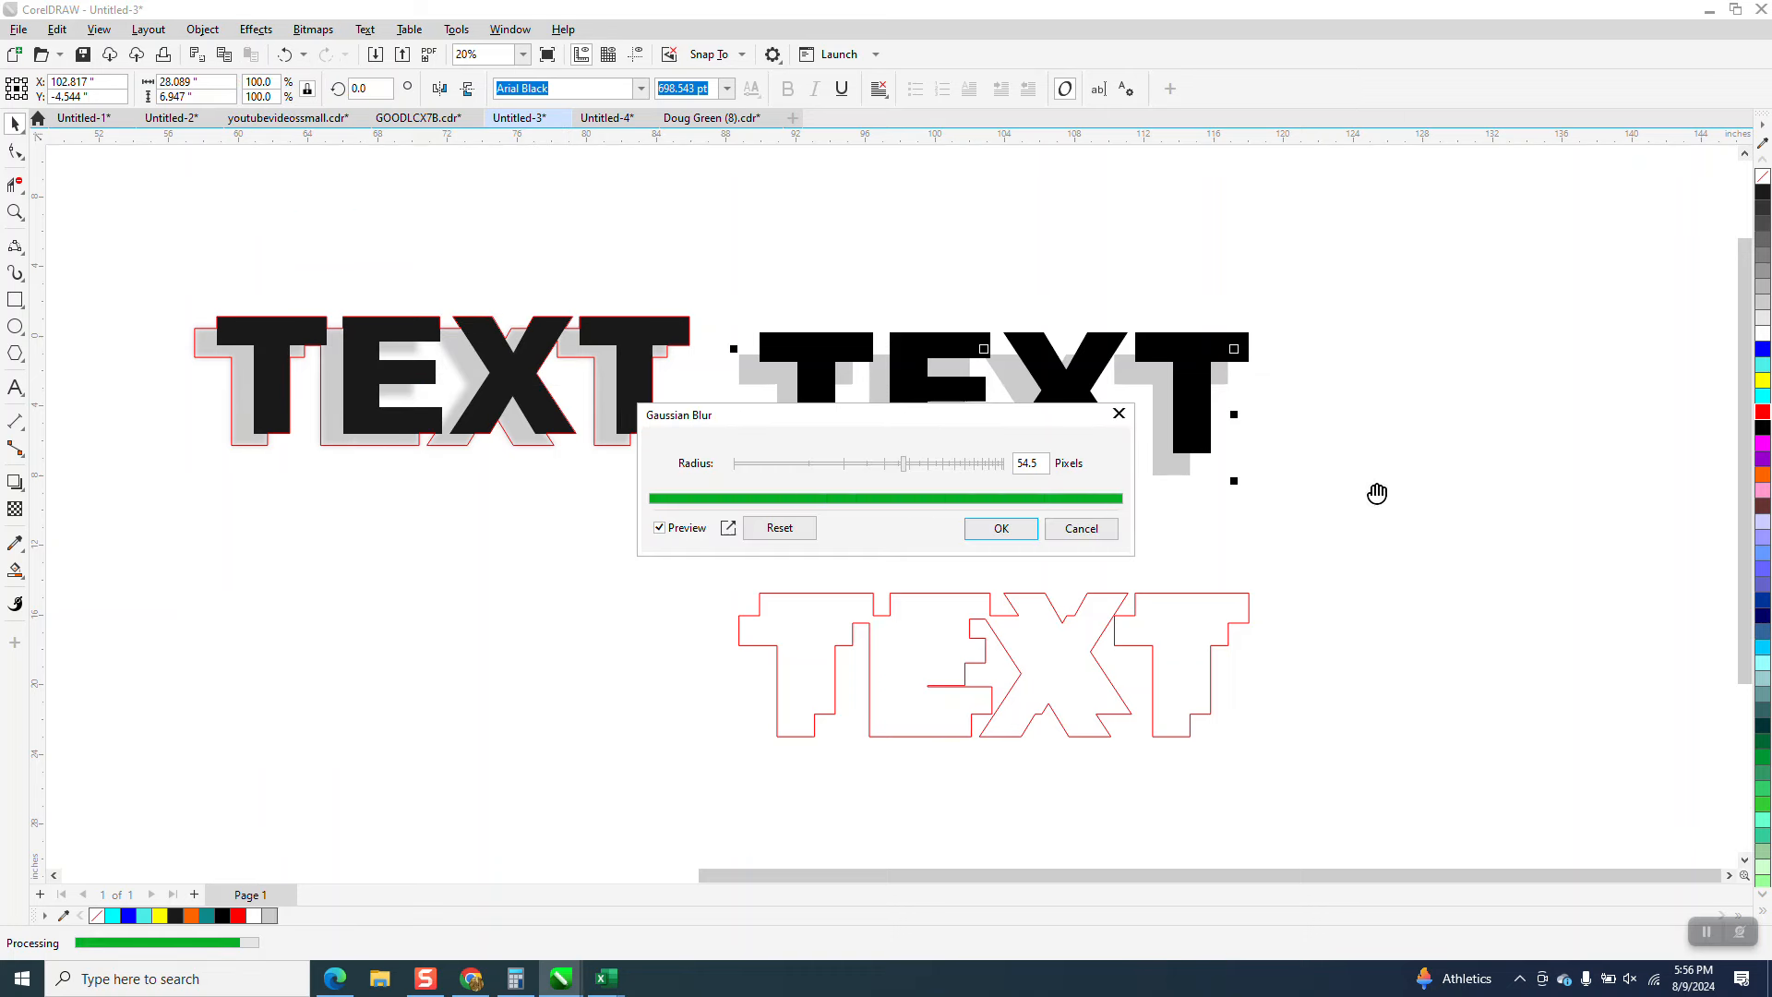
{"action": "left_click_drag", "start_coordinate": [1072, 428], "coordinate": [1399, 441]}
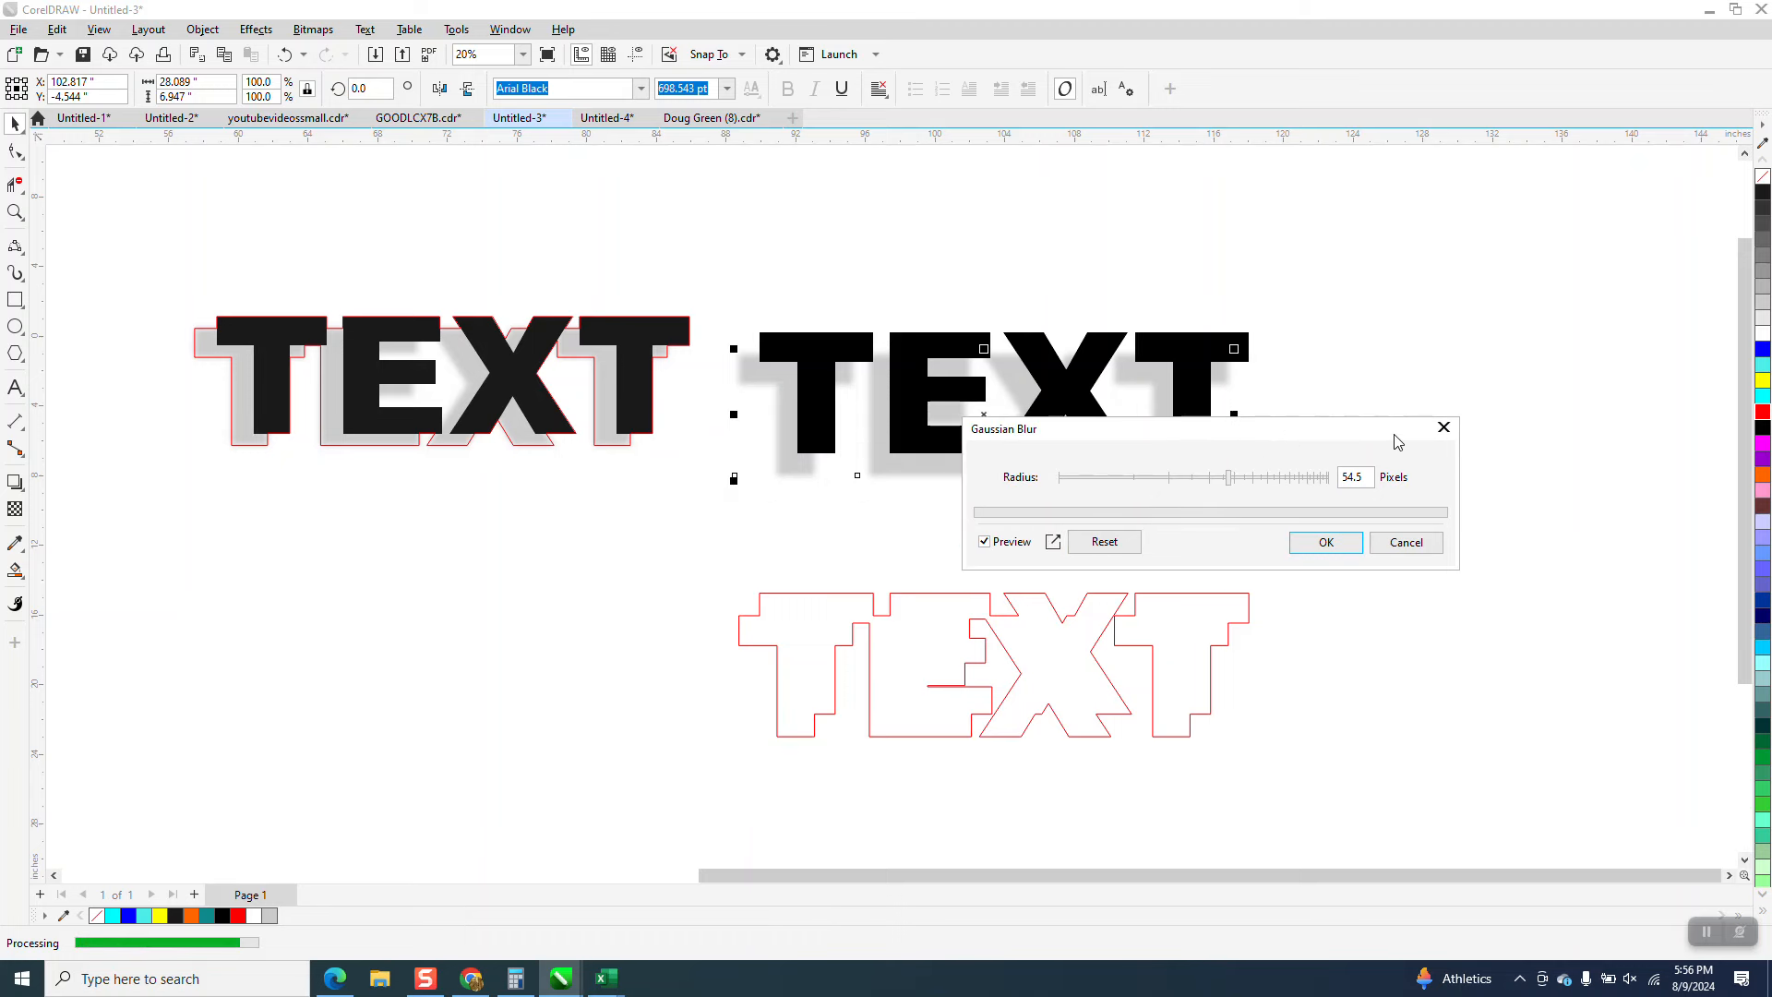
{"action": "left_click_drag", "start_coordinate": [1228, 478], "coordinate": [1274, 479]}
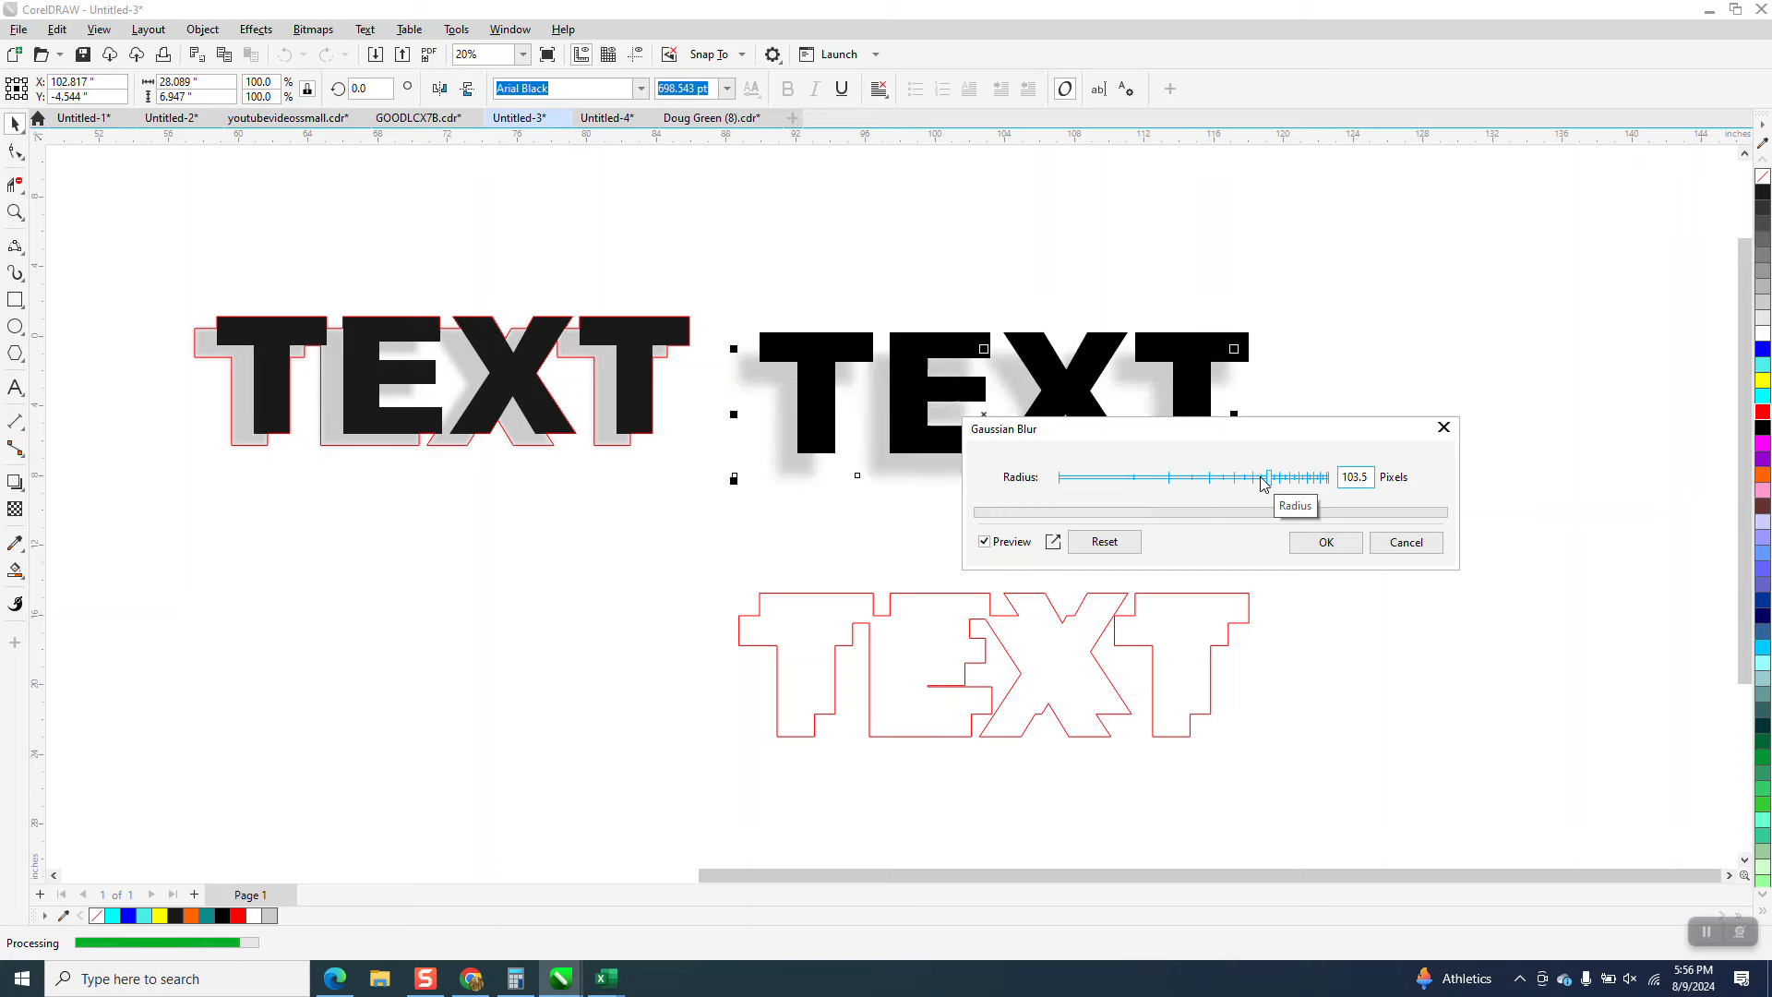
{"action": "left_click", "coordinate": [1327, 543]}
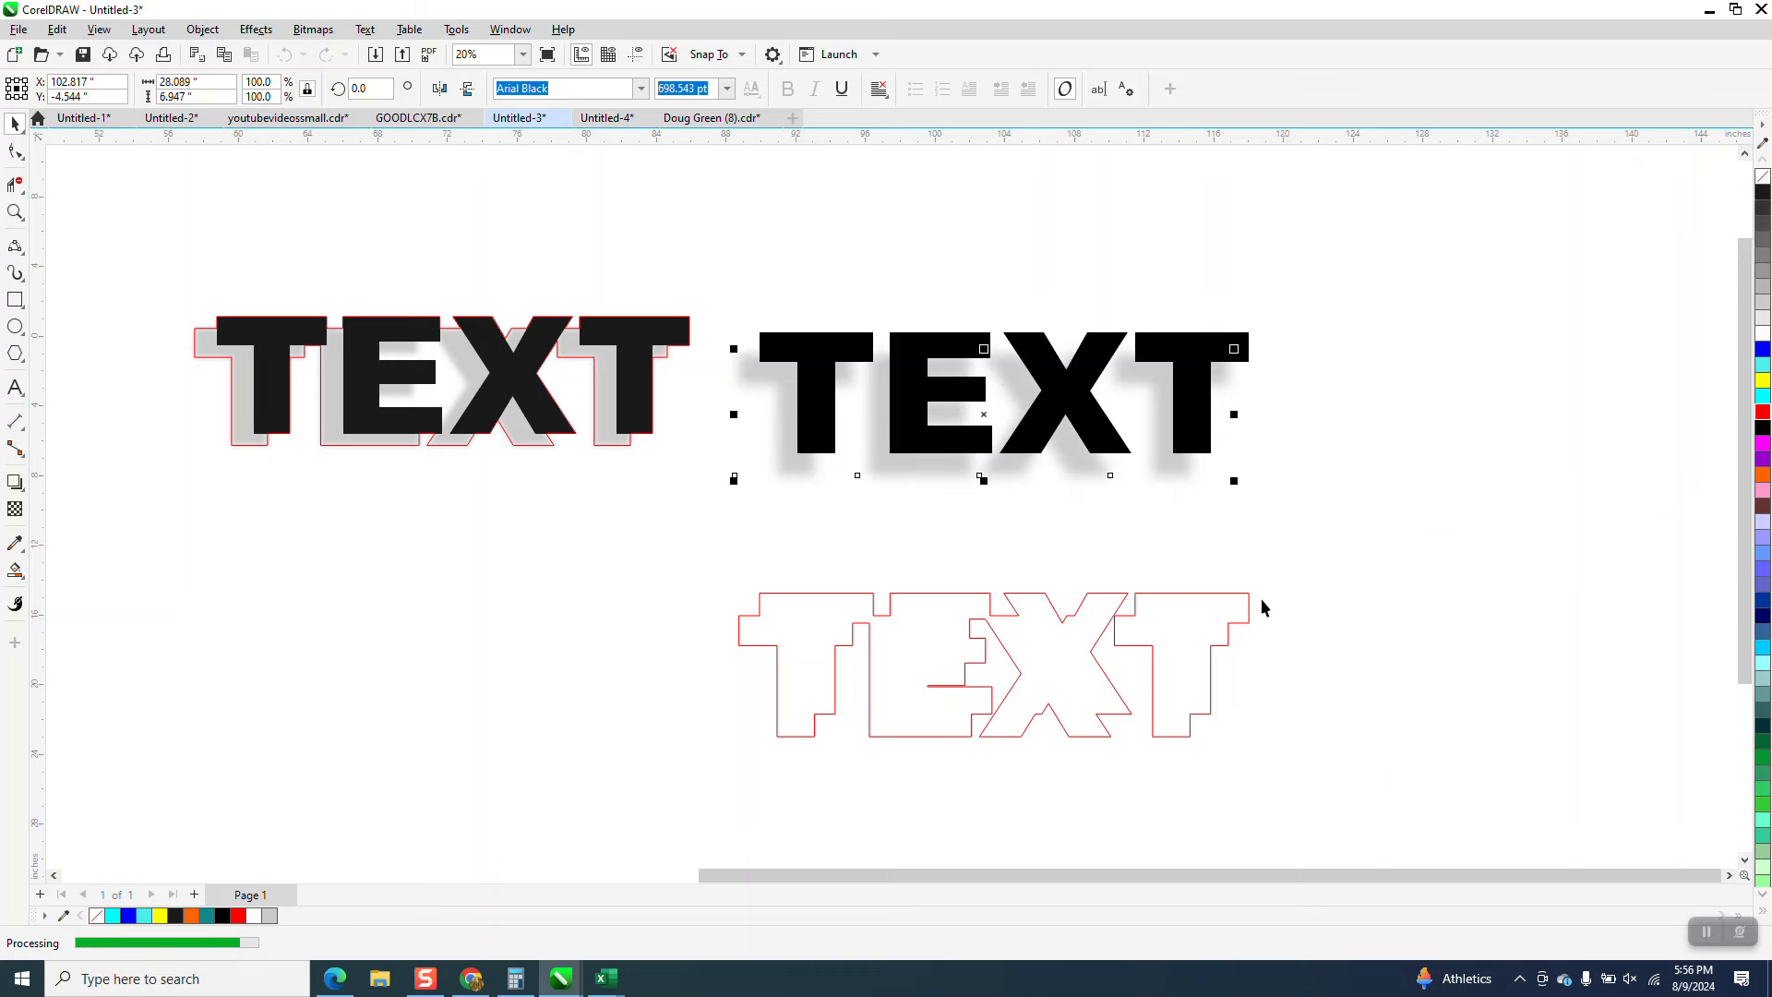
Step: Move all the red letter outlines 15 inches up onto the black text and its blurred shadow, and check the alignment up close
{"action": "left_click", "coordinate": [1221, 609]}
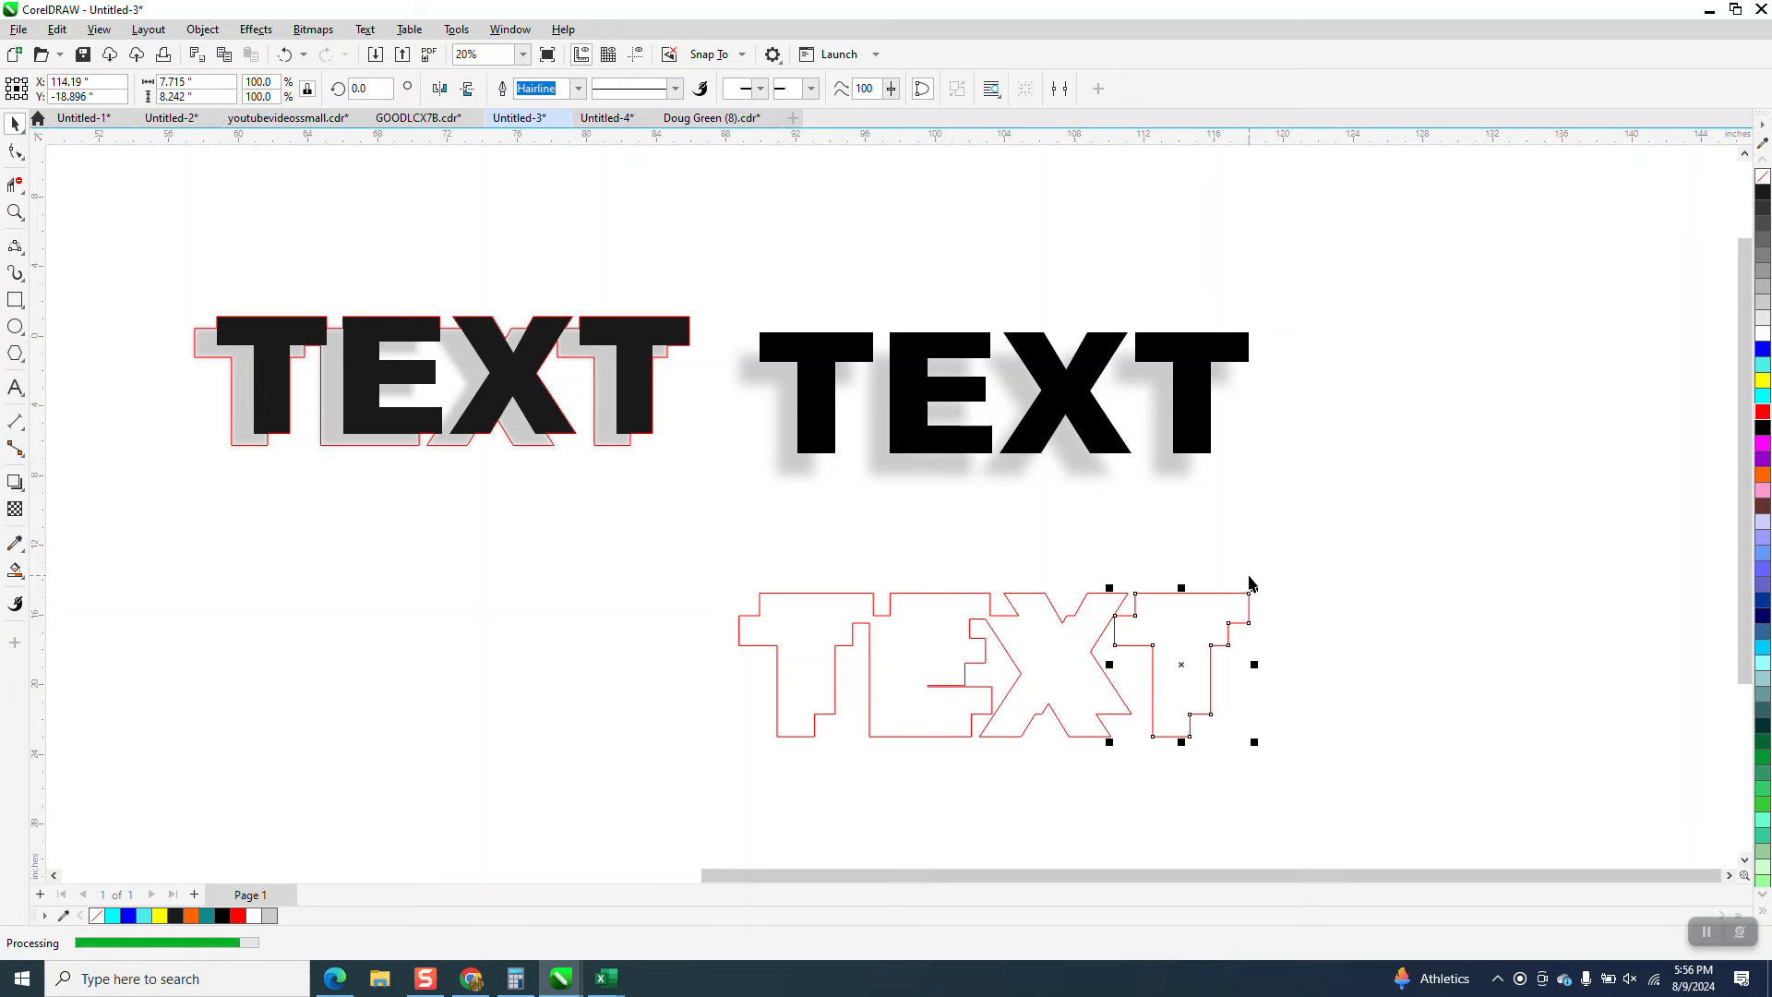
{"action": "left_click_drag", "start_coordinate": [688, 551], "coordinate": [1279, 794]}
{"action": "key", "text": "Up"}
{"action": "key", "text": "Up"}
{"action": "key", "text": "Up"}
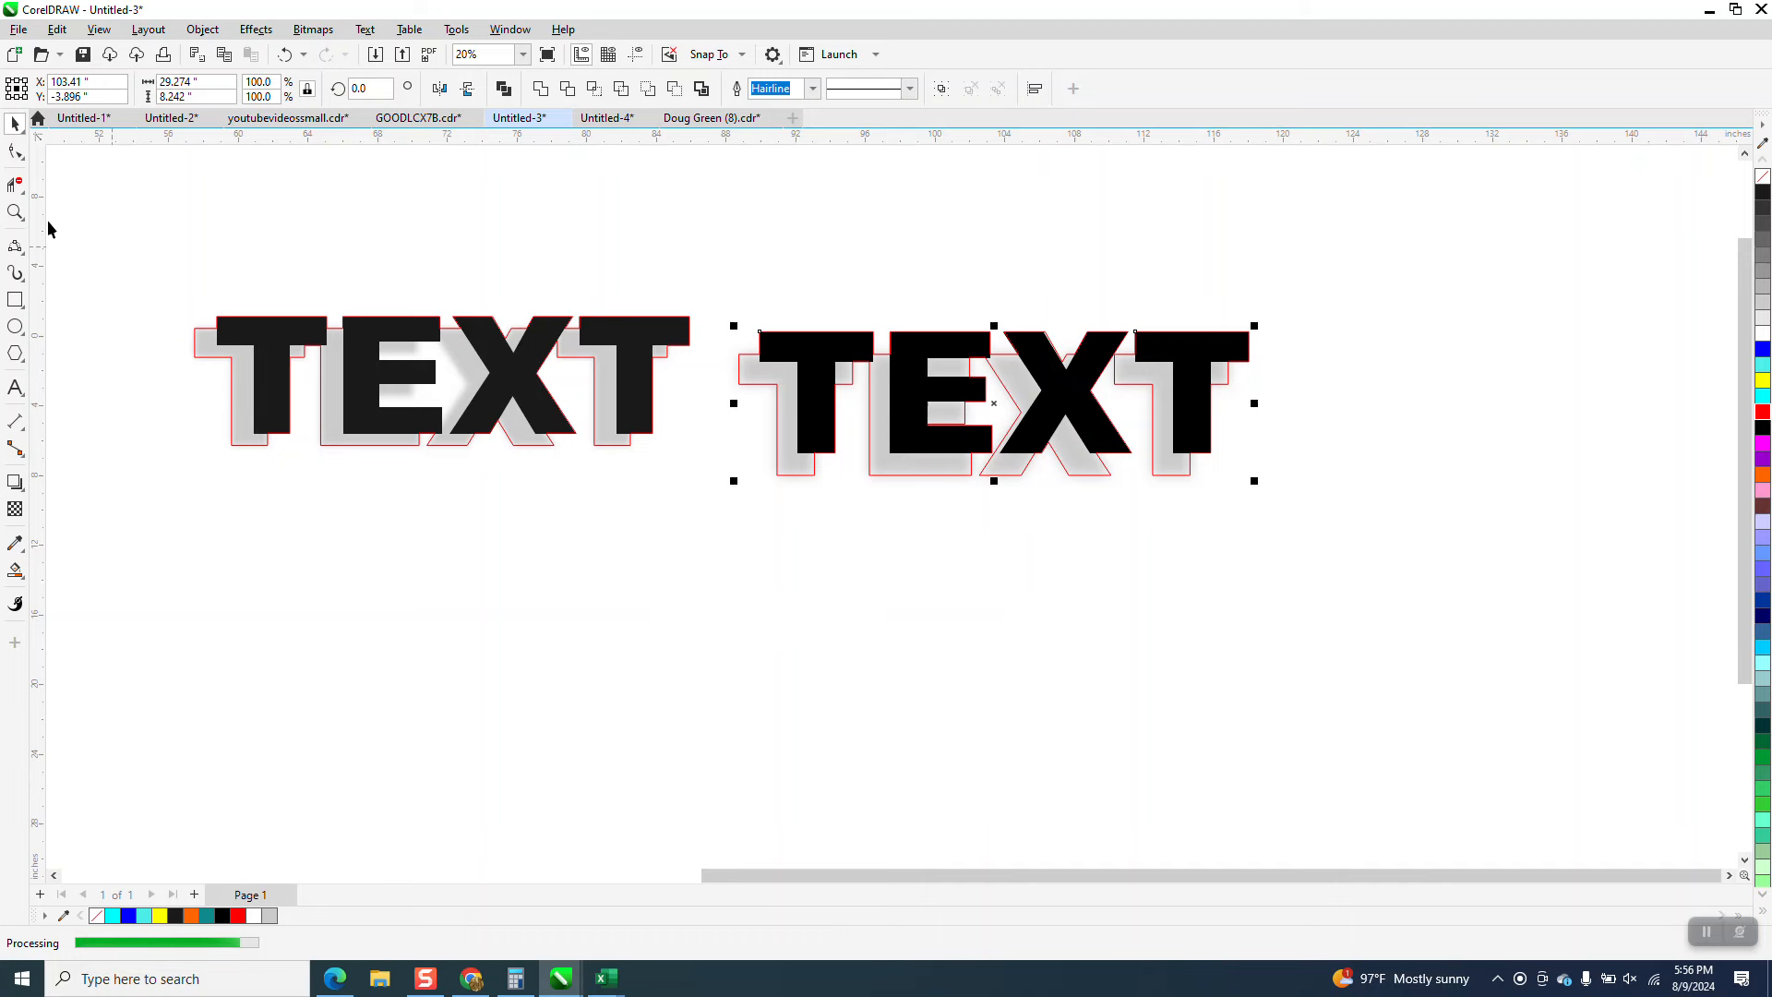
{"action": "left_click", "coordinate": [15, 212]}
{"action": "left_click_drag", "start_coordinate": [717, 323], "coordinate": [836, 512]}
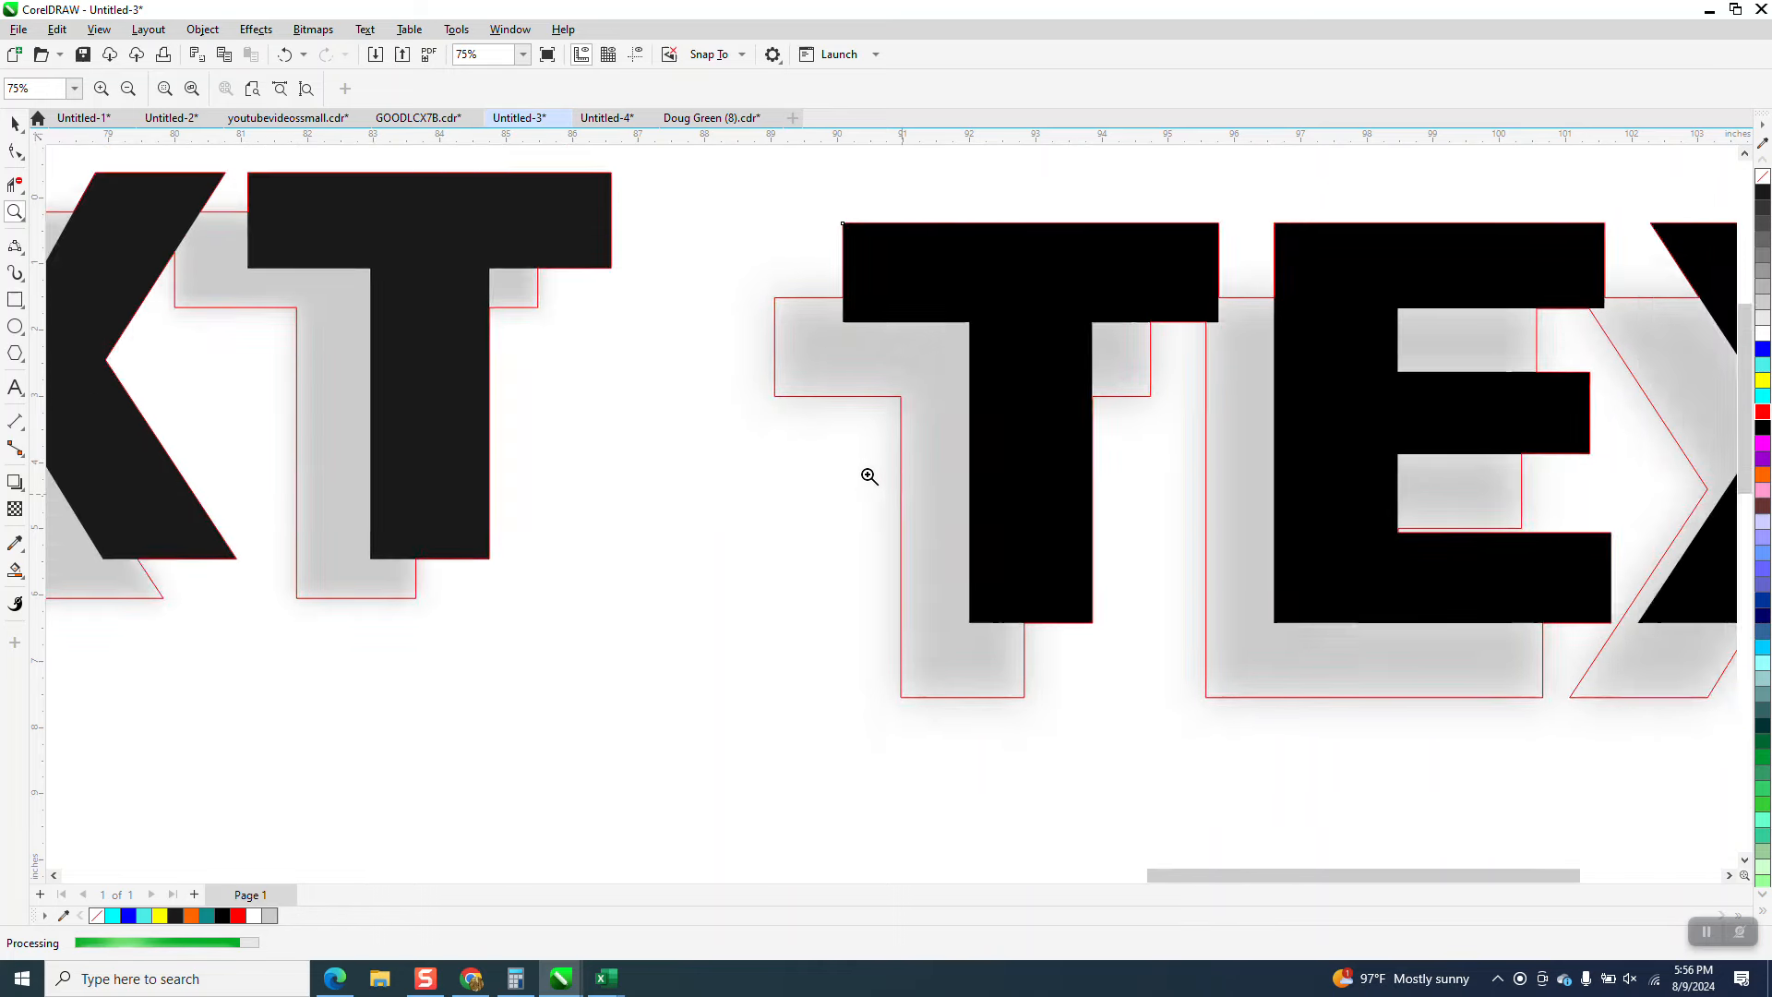
{"action": "scroll", "coordinate": [845, 454], "scroll_direction": "down", "scroll_amount": 6}
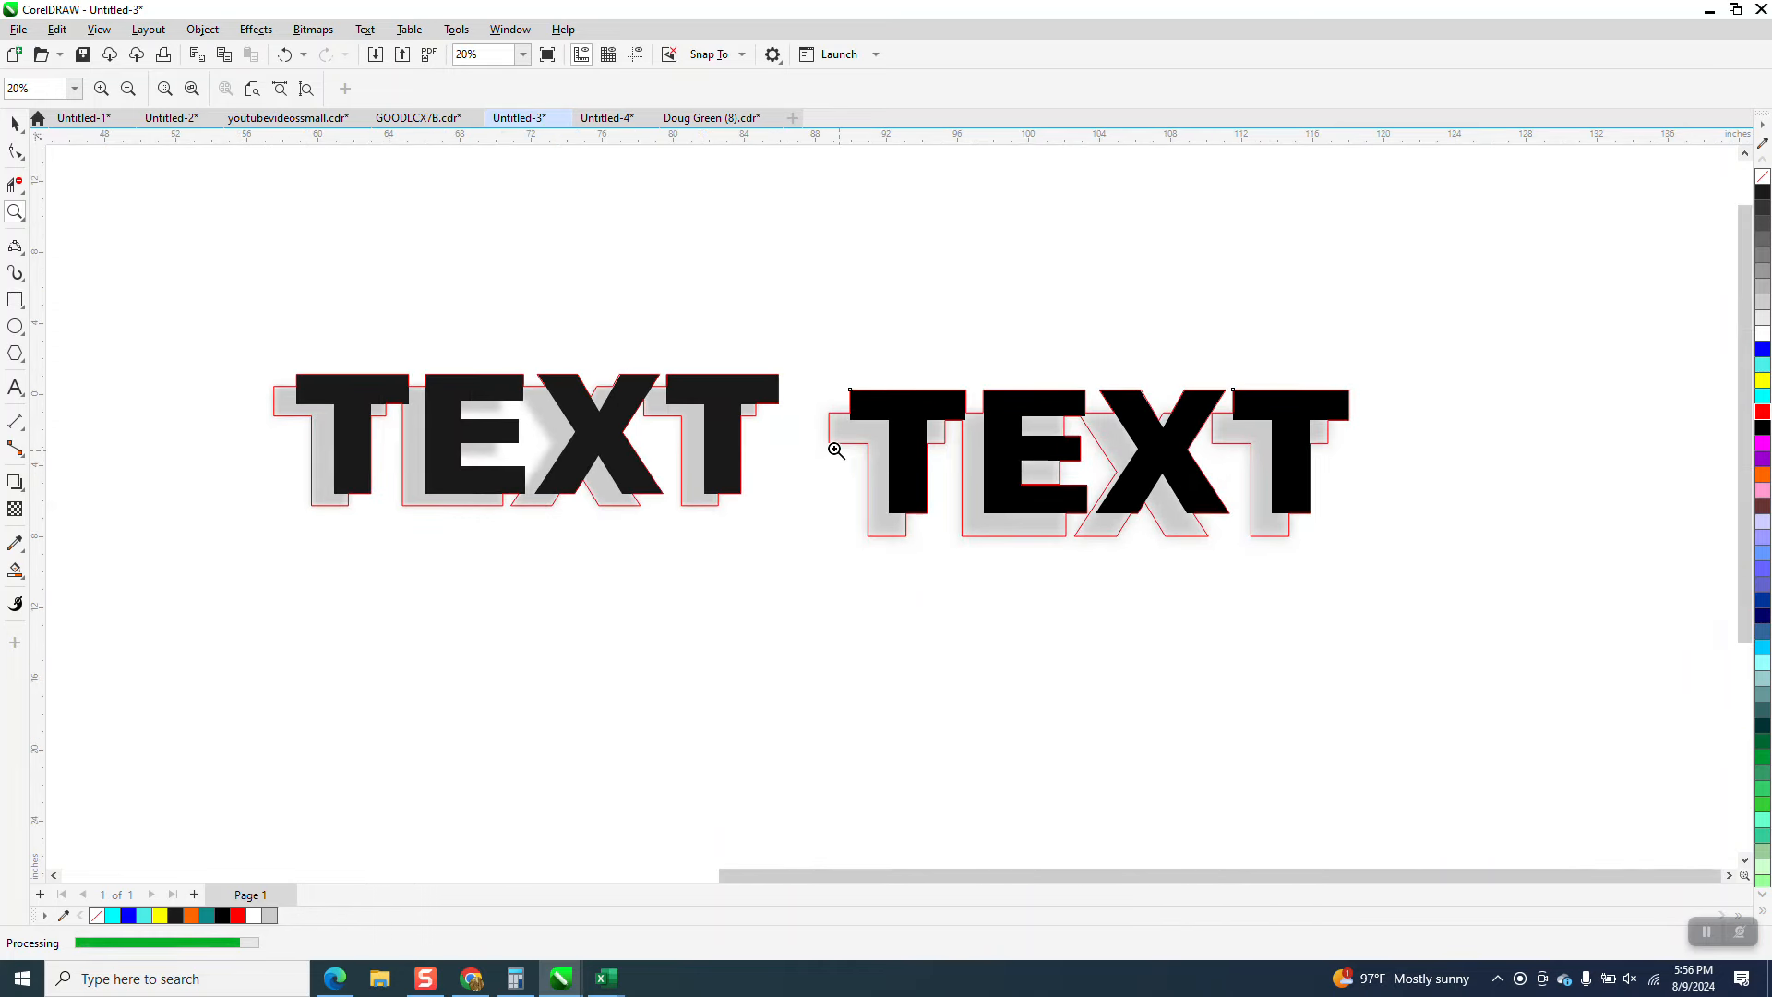
Step: Move the red outlines down below the black text, undo that move and deselect them
{"action": "left_click_drag", "start_coordinate": [934, 400], "coordinate": [956, 620]}
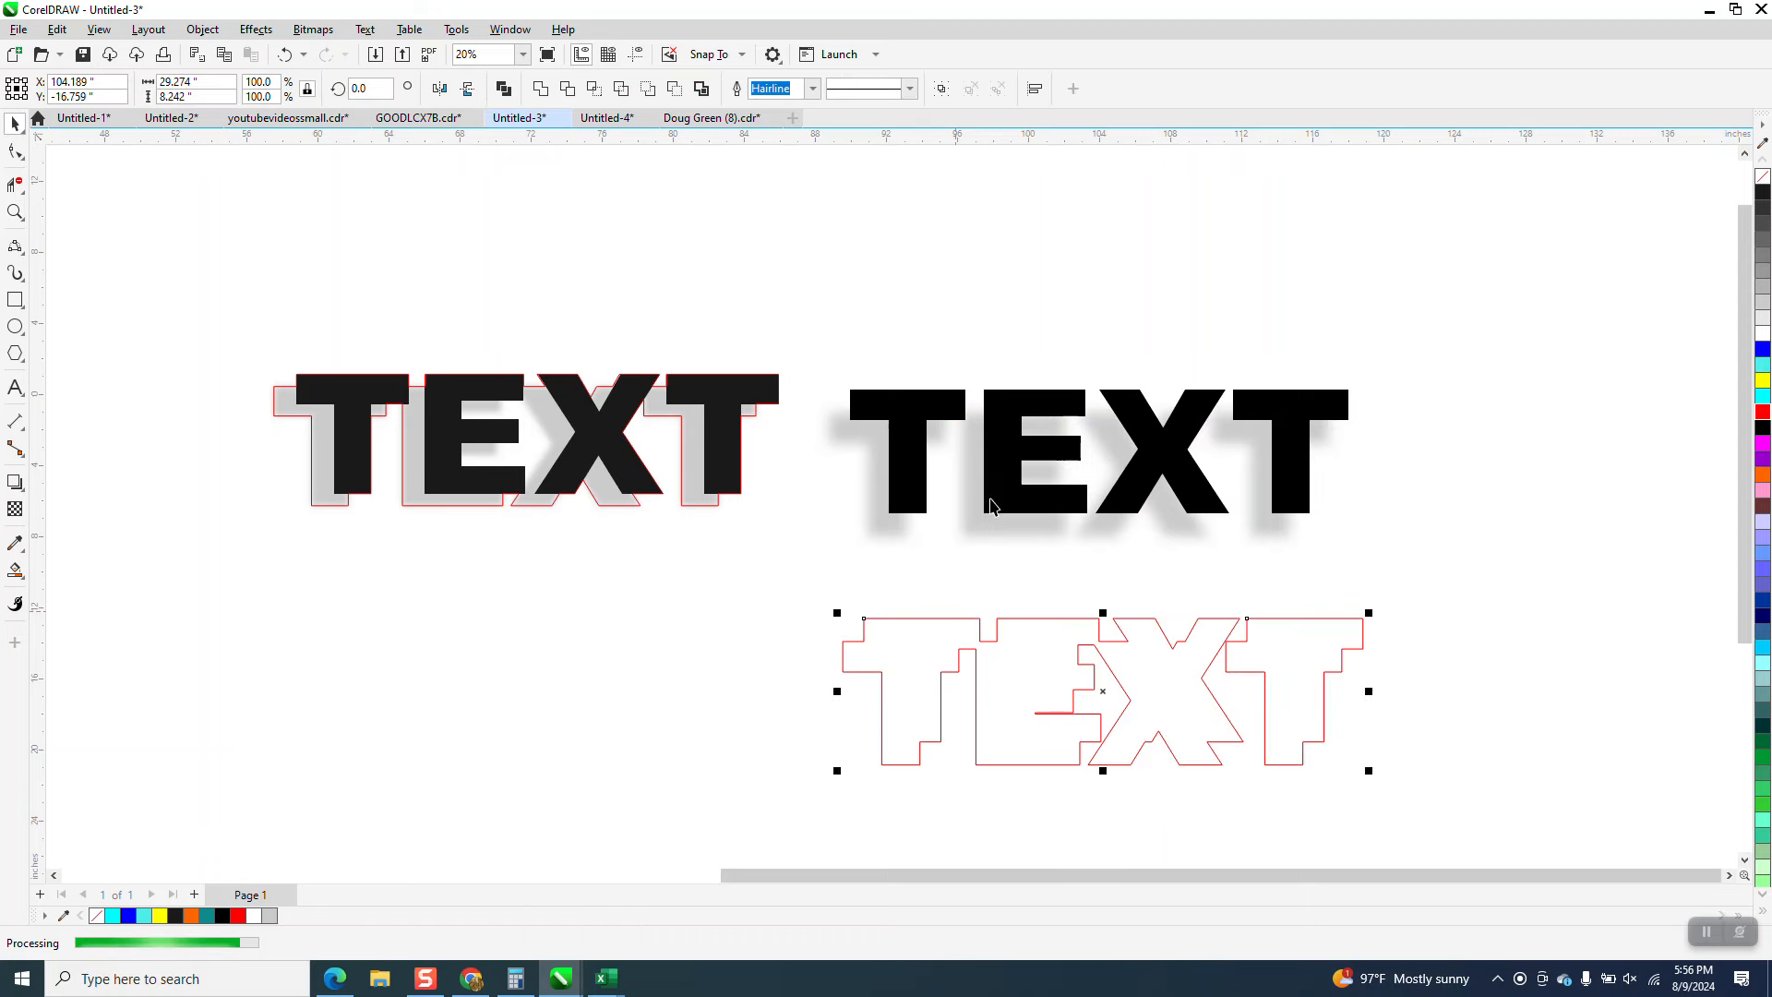
{"action": "left_click", "coordinate": [286, 55]}
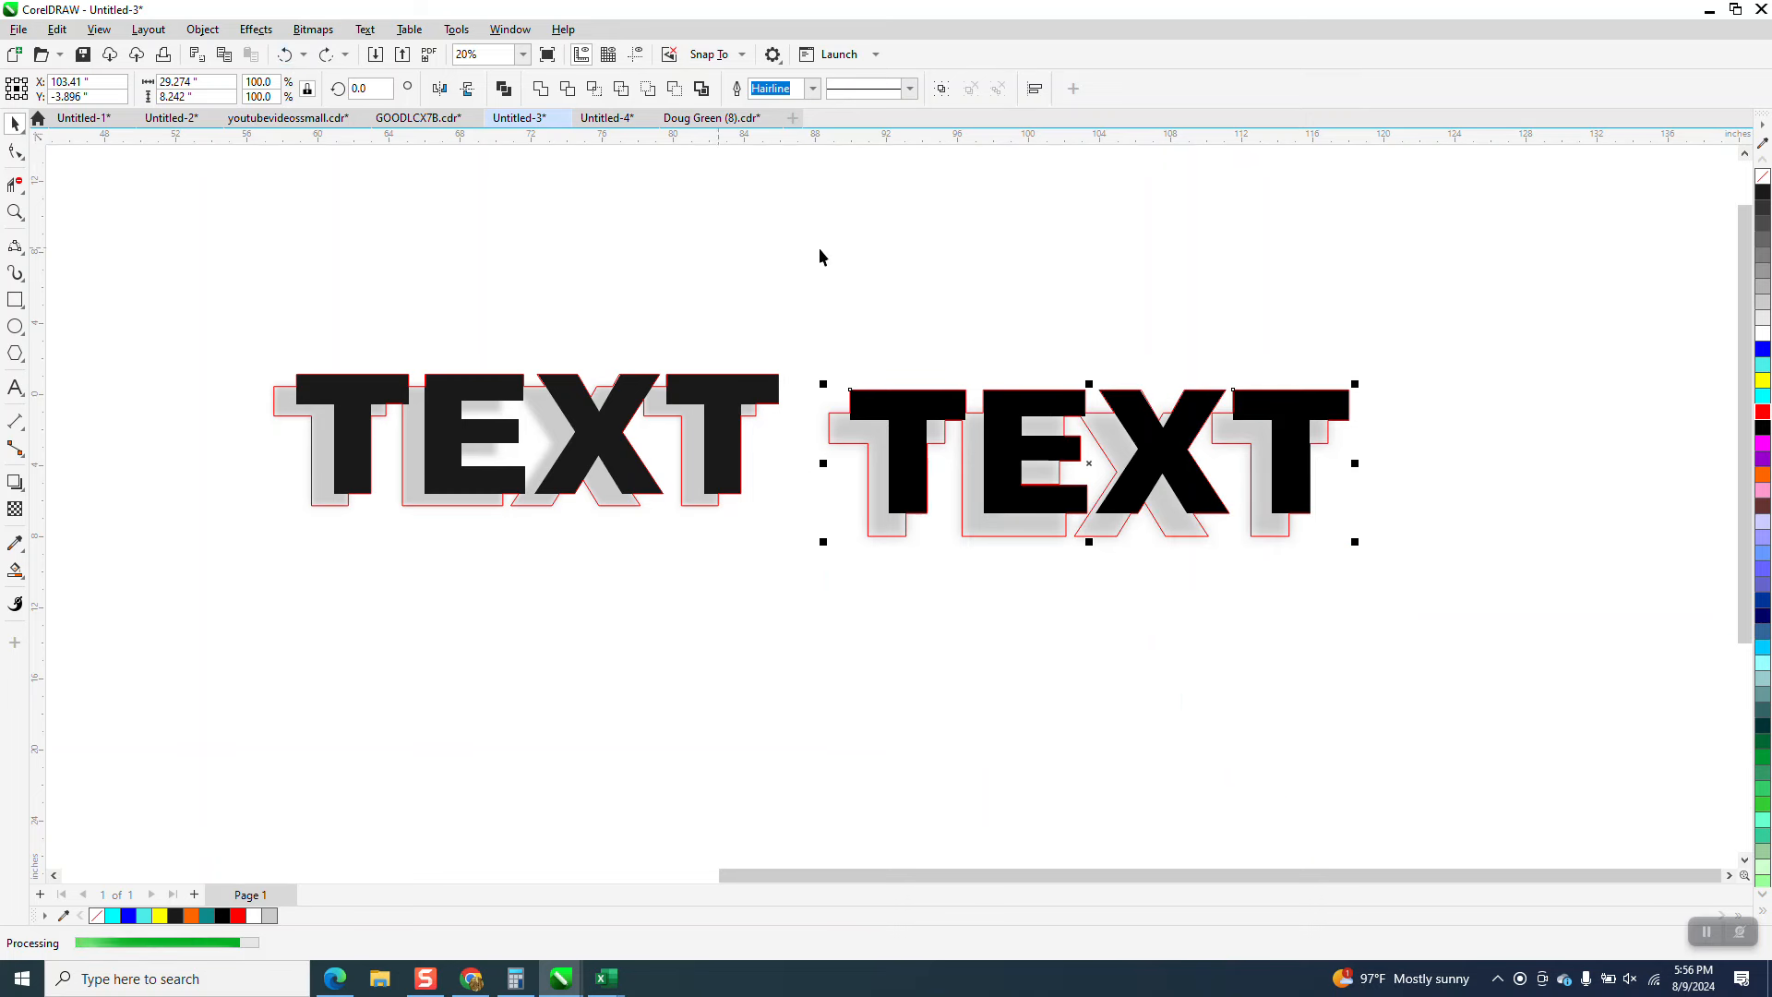
{"action": "left_click", "coordinate": [923, 278]}
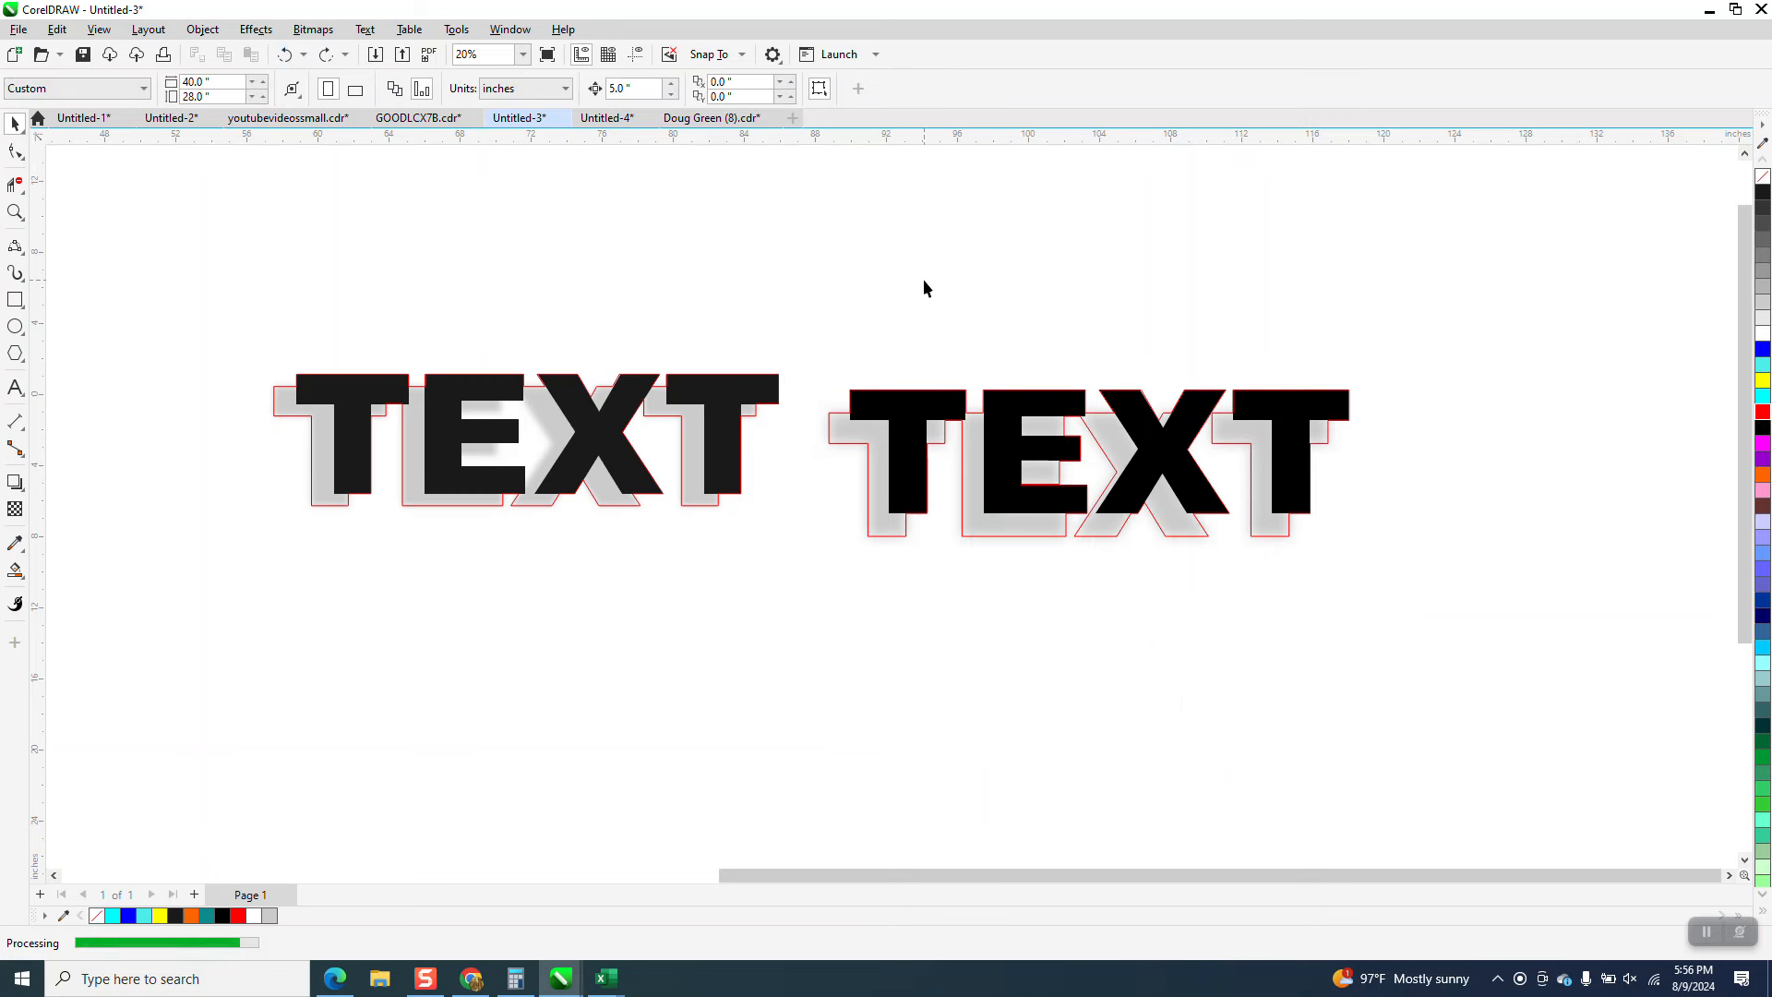